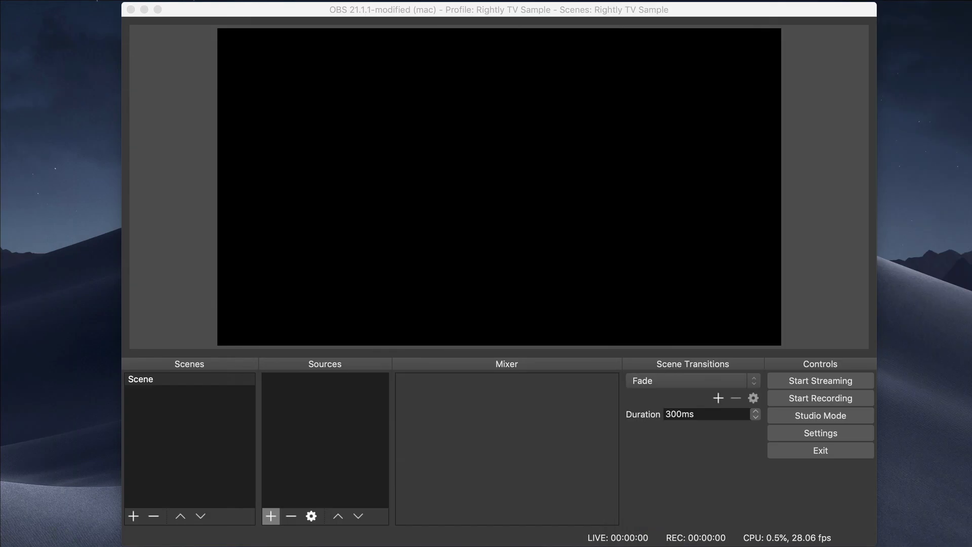
click(715, 21)
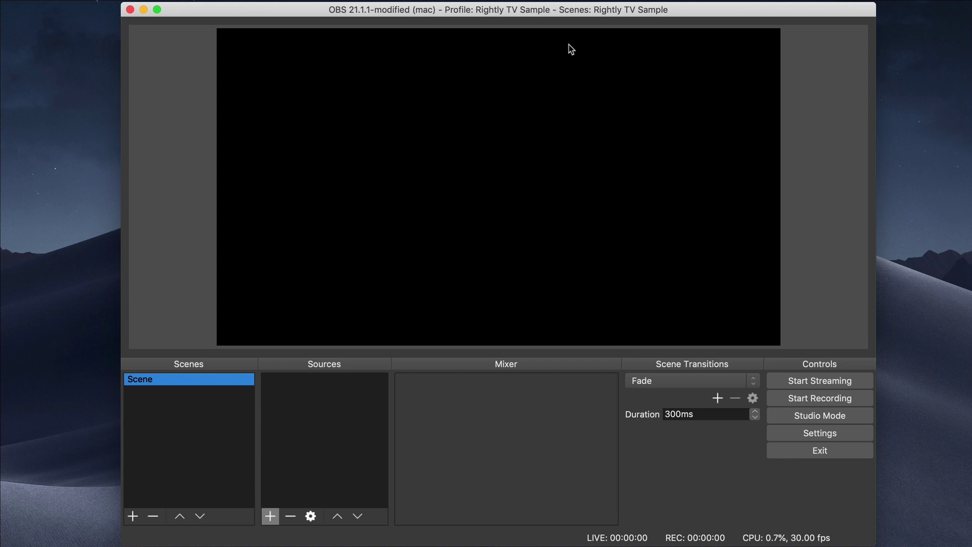
drag(556, 14, 557, 18)
drag(505, 18, 503, 19)
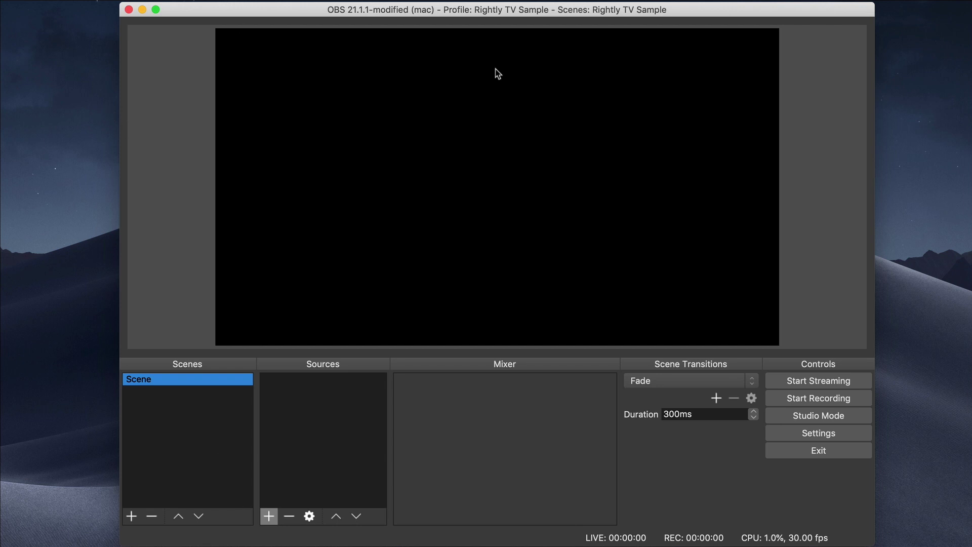
- Open the application settings and examine the available interface themes in the general settings
key(super+comma)
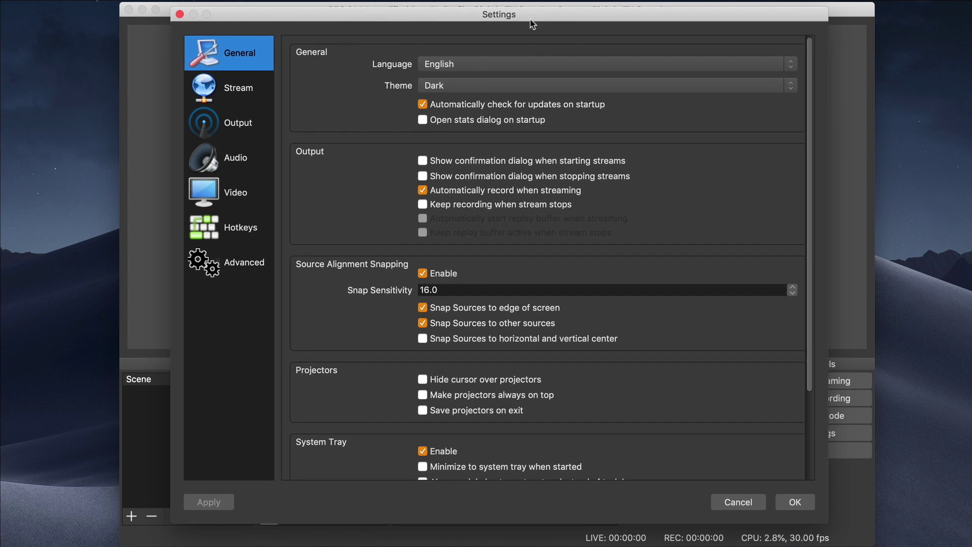
drag(530, 19, 528, 20)
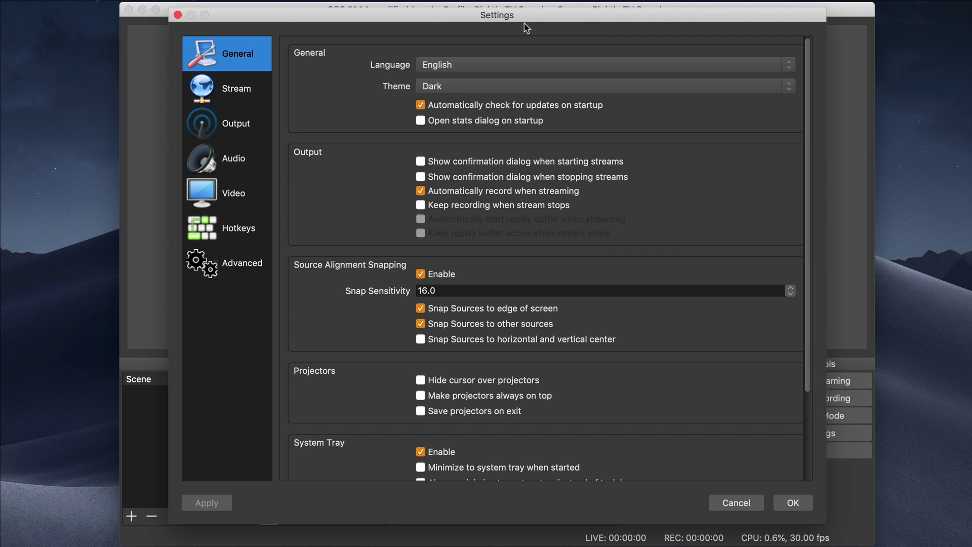
drag(514, 22, 514, 27)
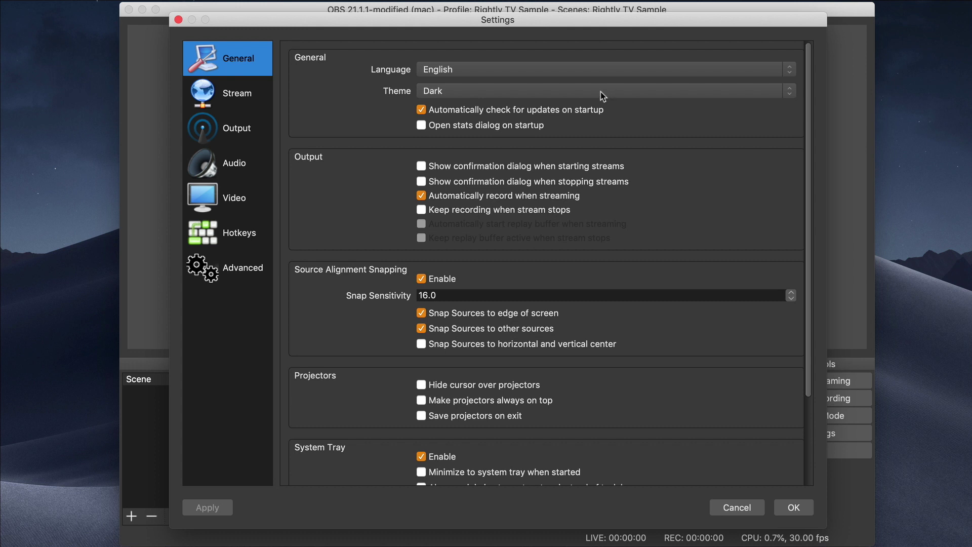
click(453, 92)
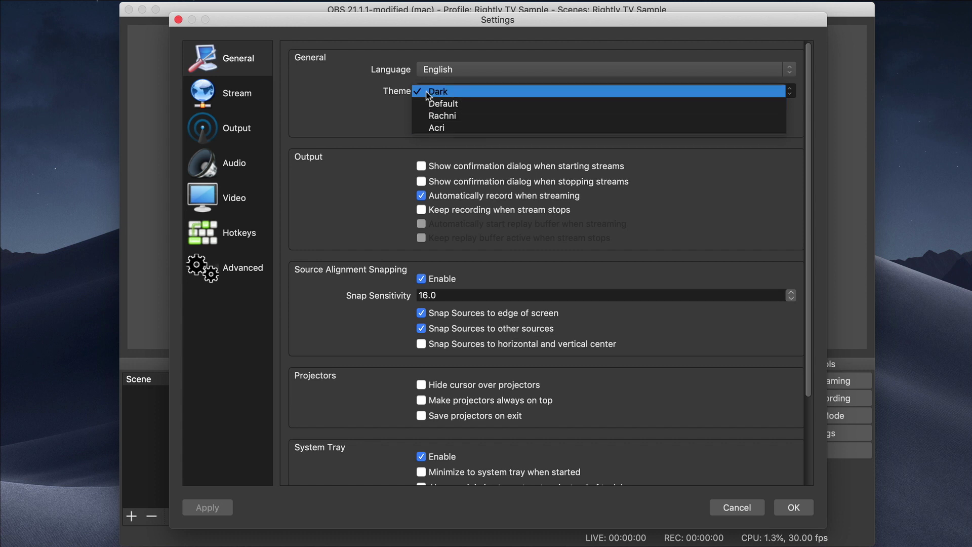
click(380, 89)
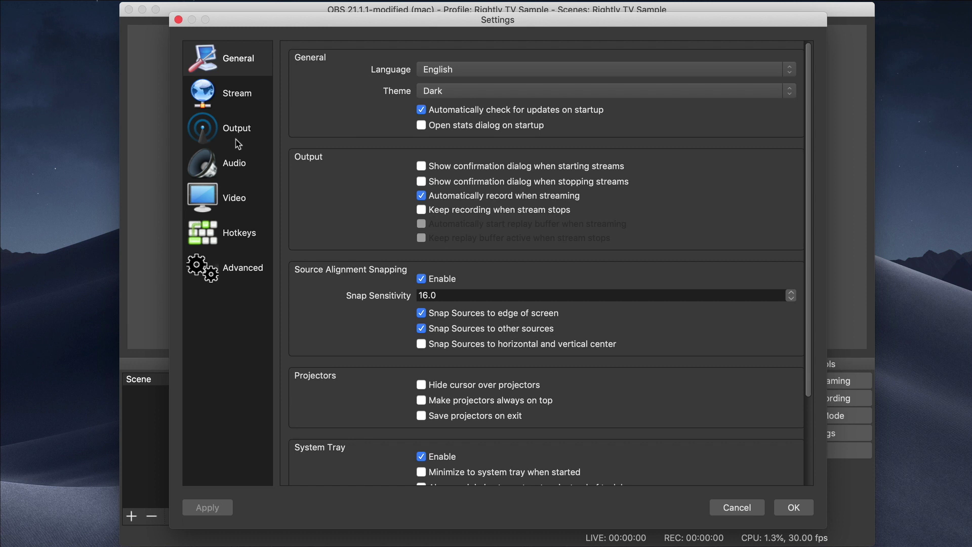
- Review the audio device settings and the video settings, including the available common FPS values
click(239, 170)
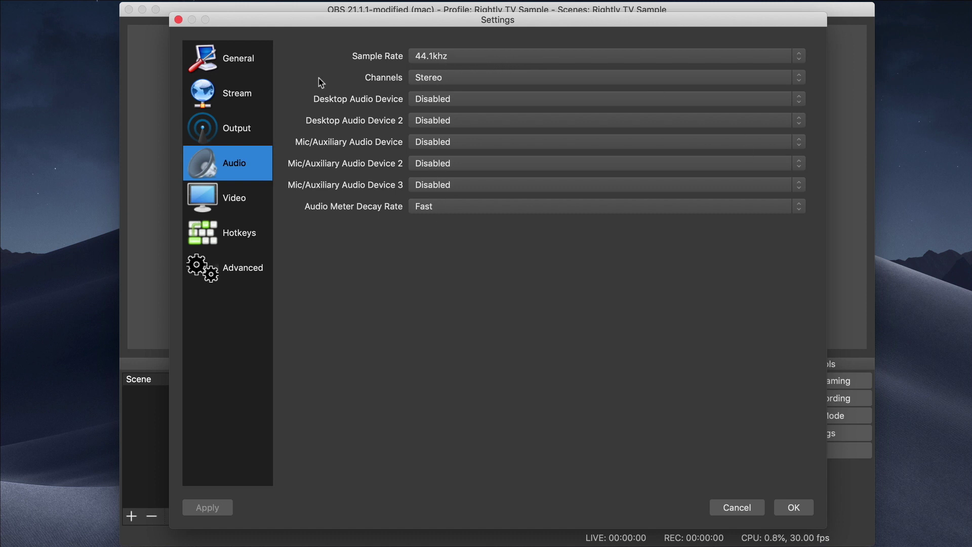
click(228, 203)
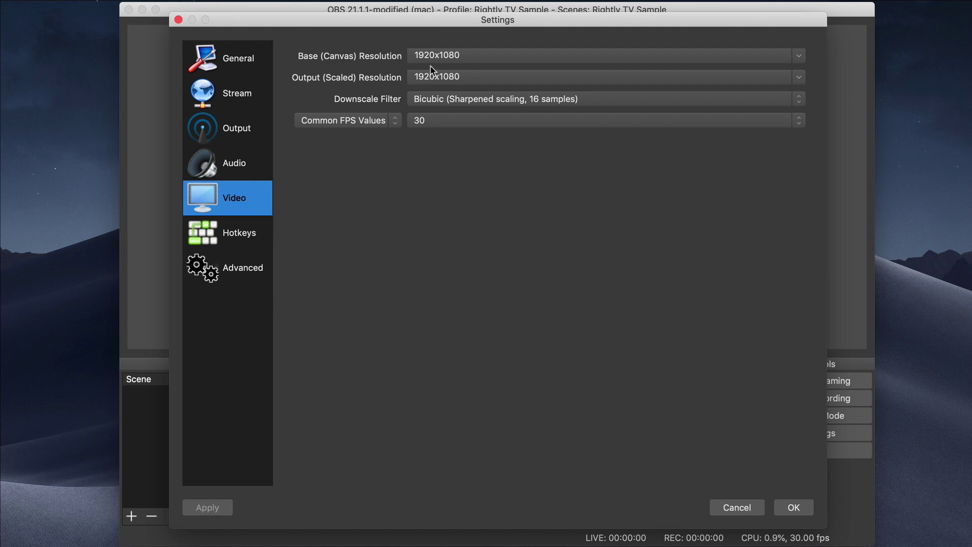
click(448, 126)
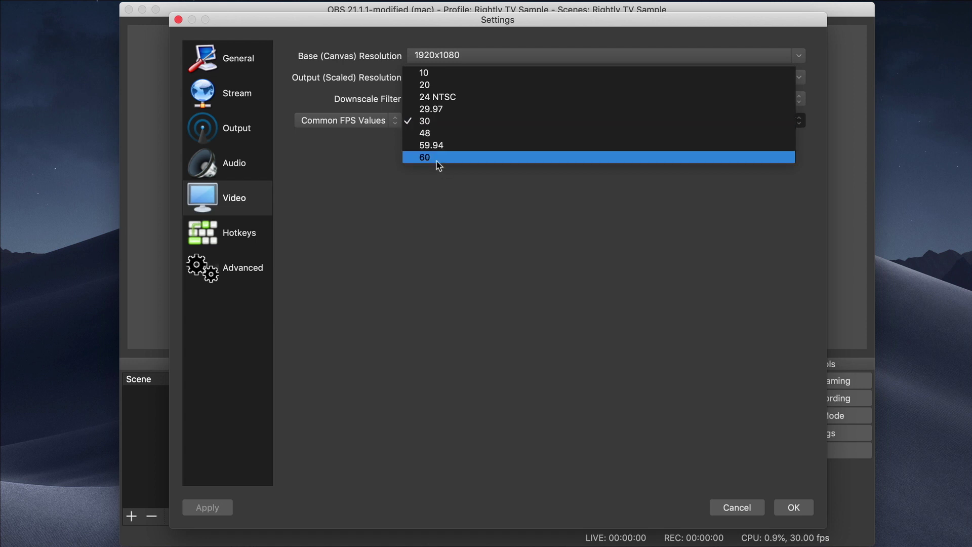
click(468, 208)
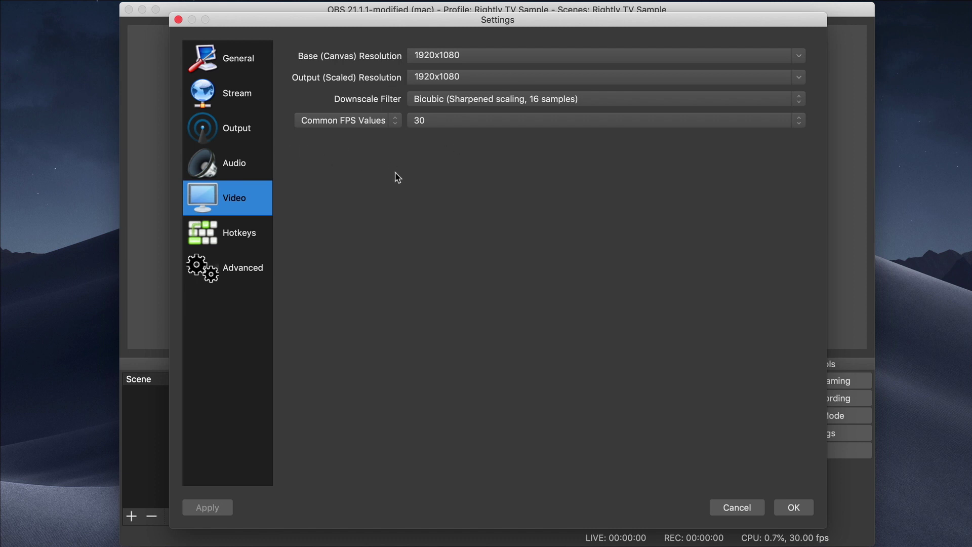
- Set the recording path in the output settings to the Desktop folder
click(226, 132)
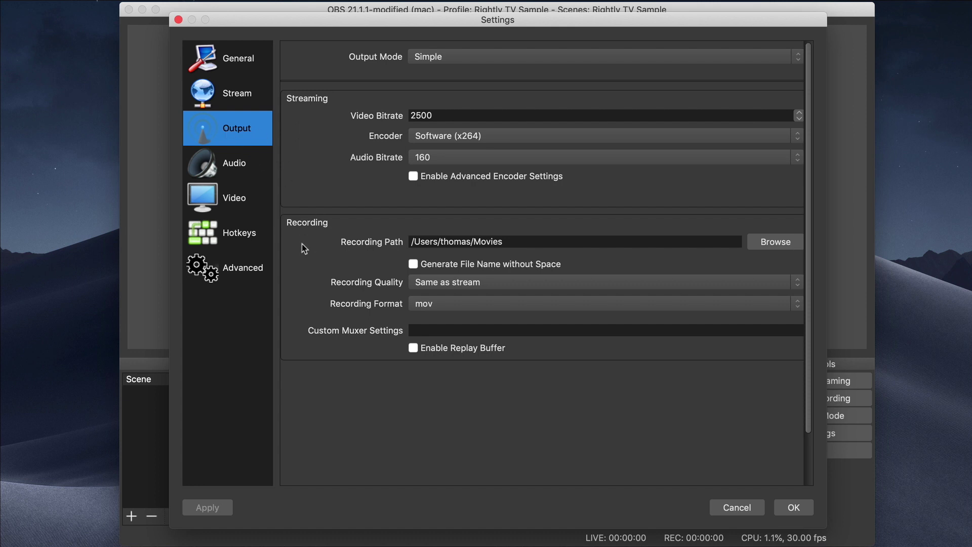
click(767, 244)
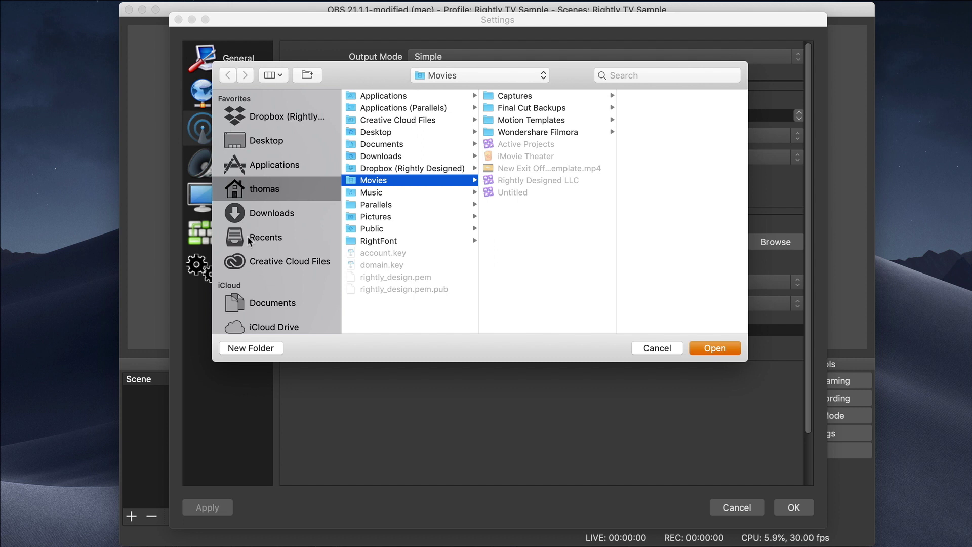
click(273, 144)
click(716, 350)
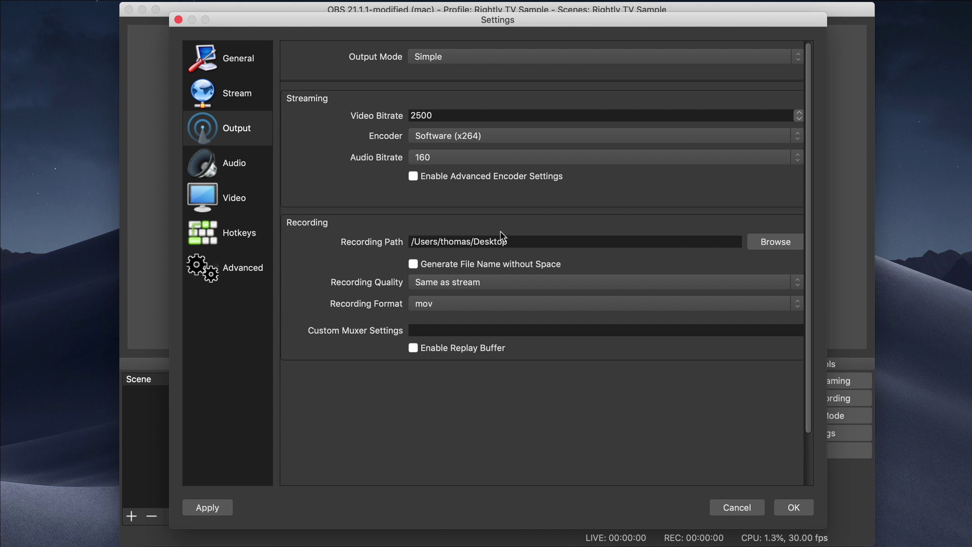
- Check the available recording quality and recording format options, and save the settings
click(455, 283)
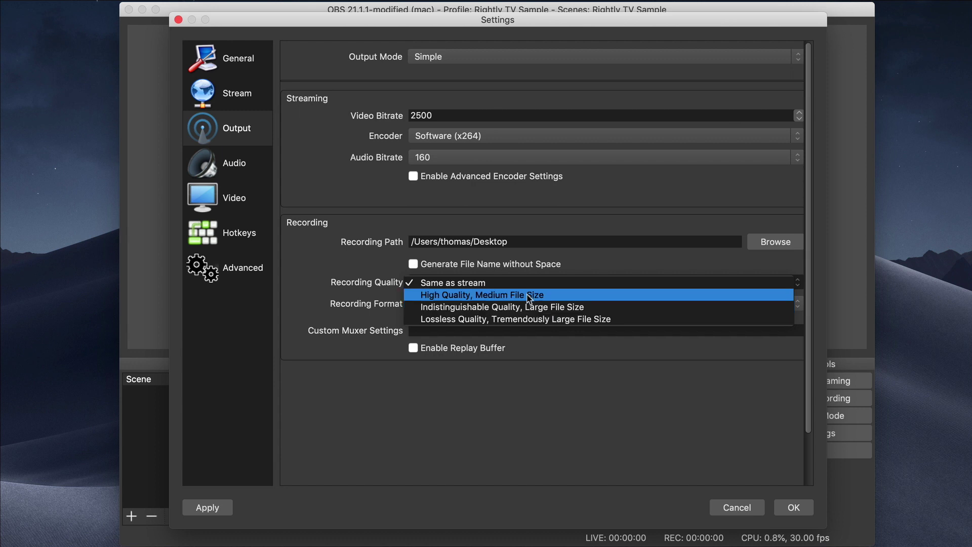
click(540, 407)
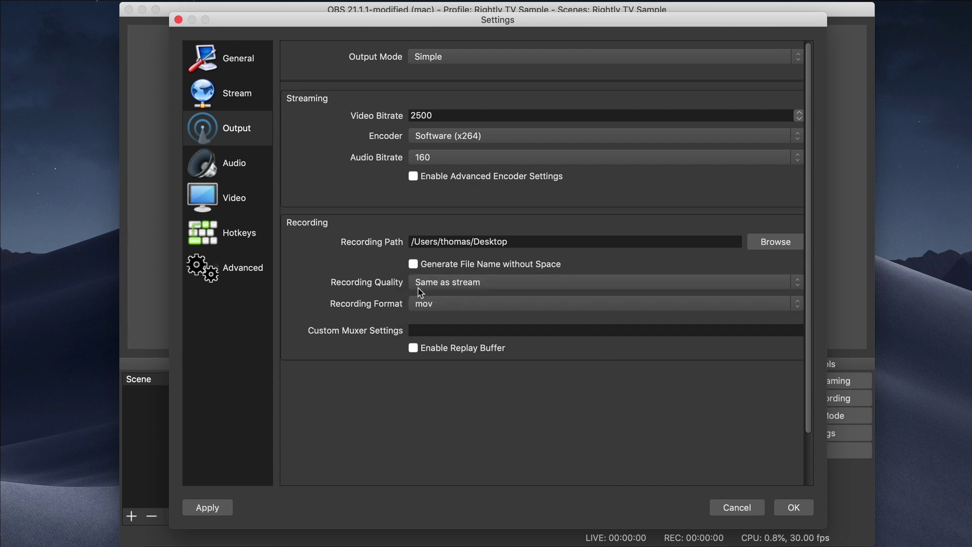
click(455, 285)
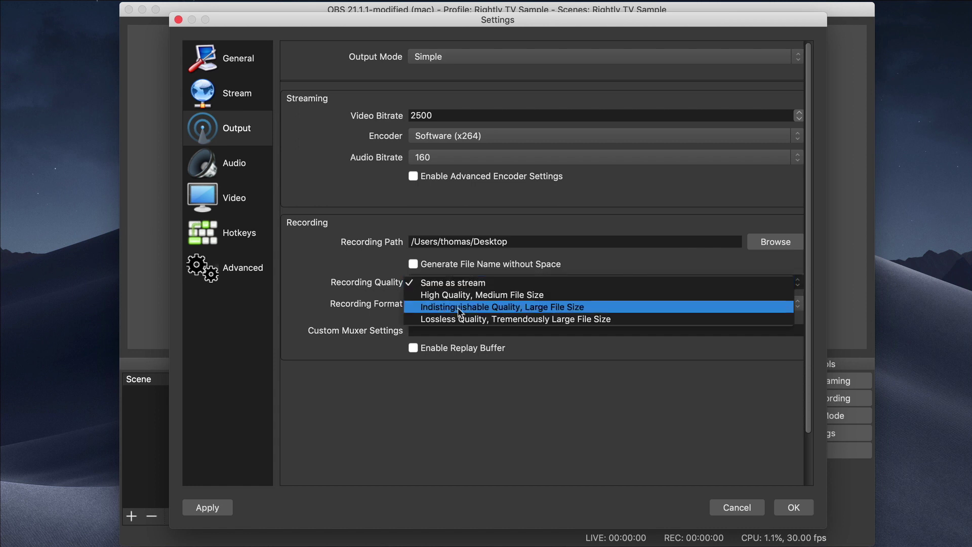
click(505, 403)
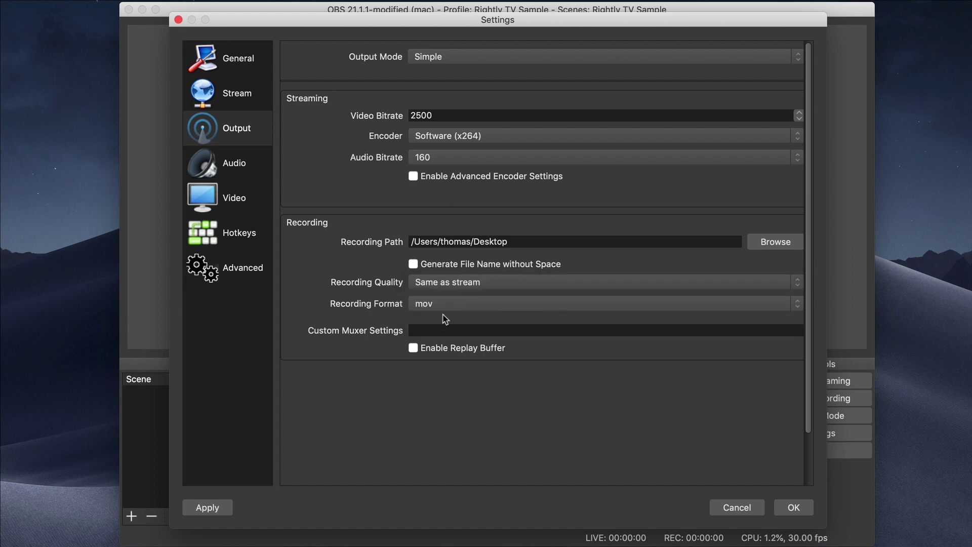
click(464, 308)
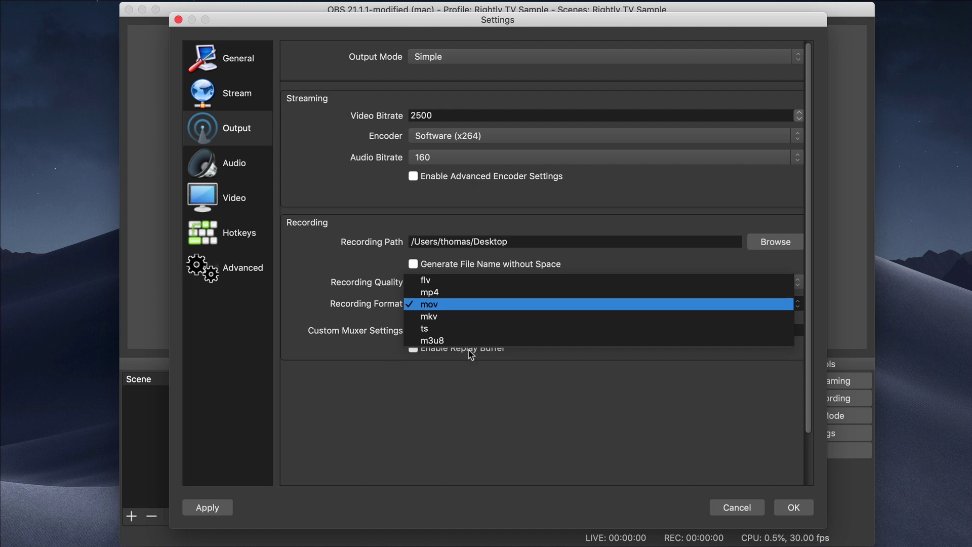
click(492, 408)
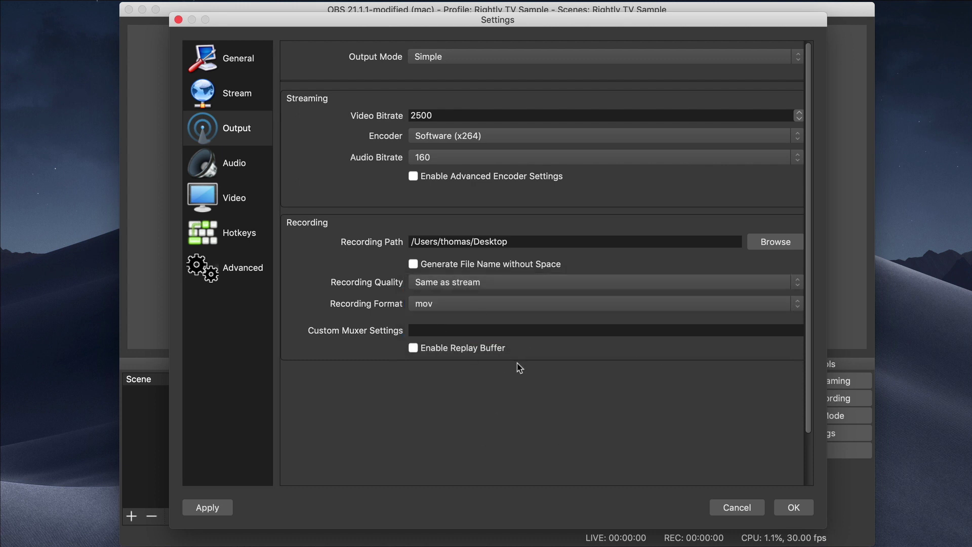
click(452, 305)
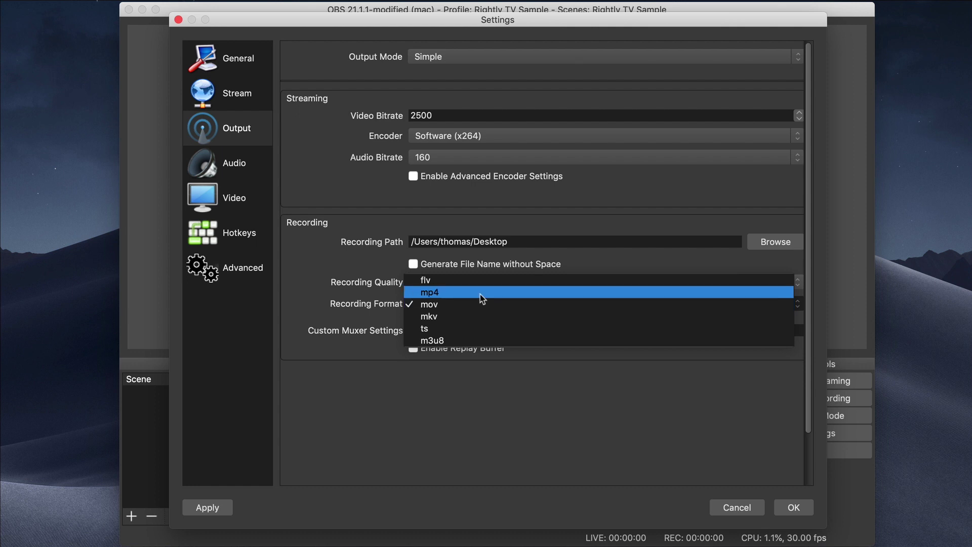
click(493, 438)
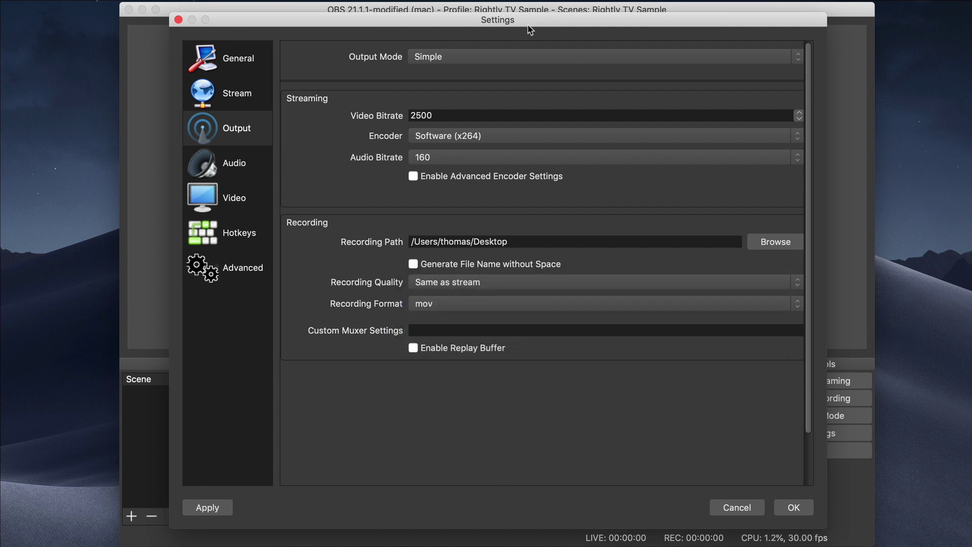
drag(530, 29, 531, 29)
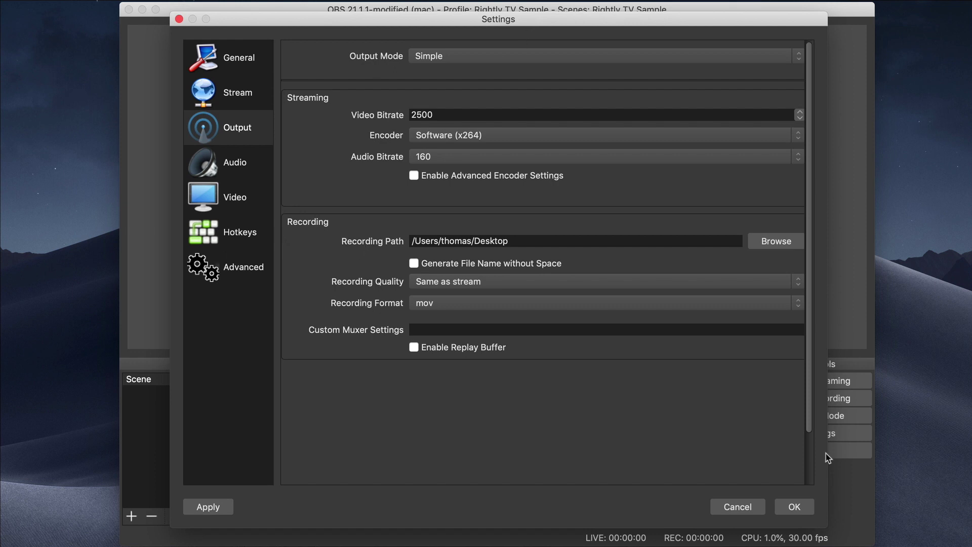
click(799, 508)
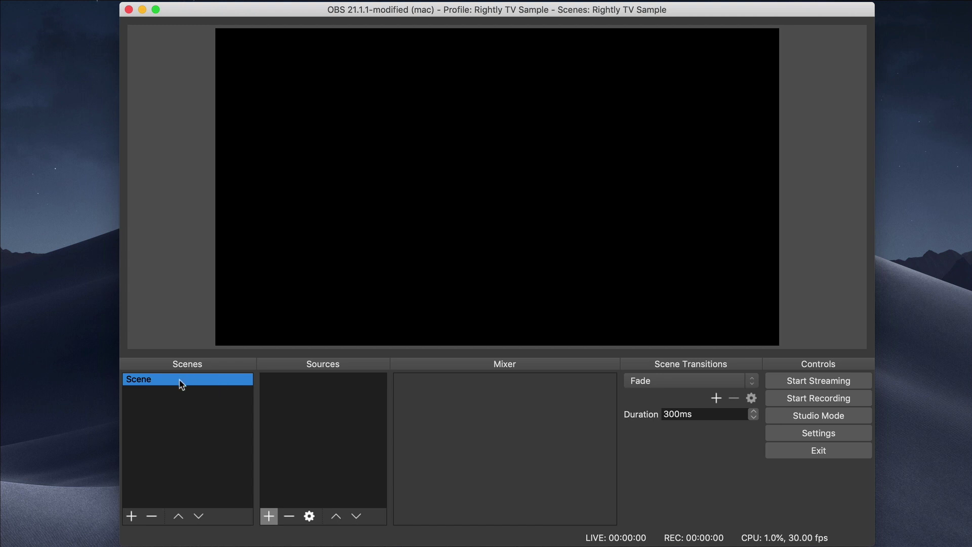
- Rename the existing scene as Browser
right_click(146, 380)
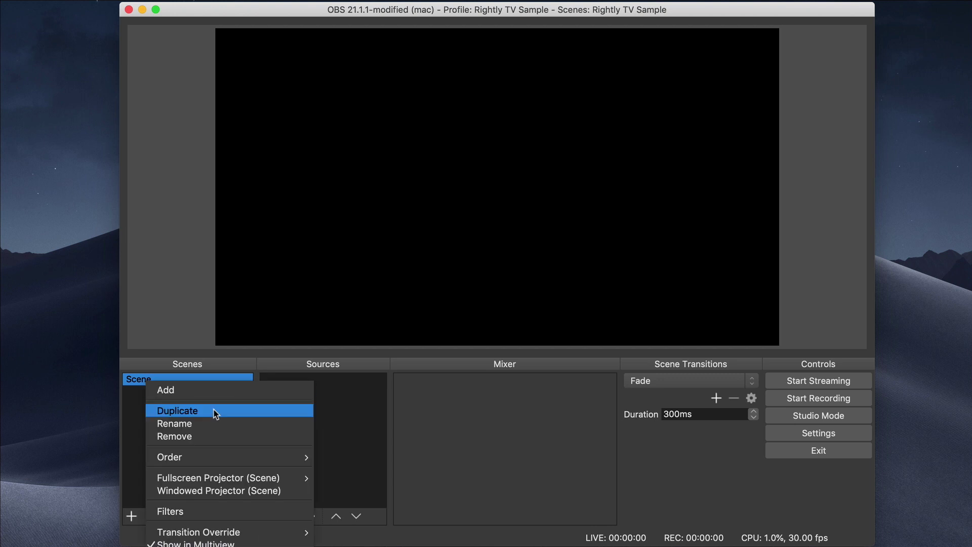
click(184, 424)
text(Browser)
key(Return)
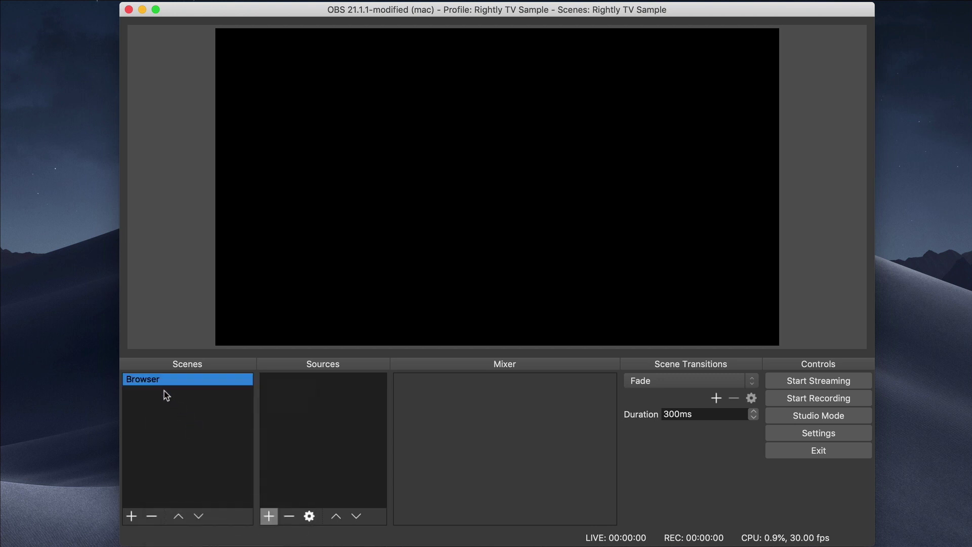
- Add a second scene named Desktop
click(131, 516)
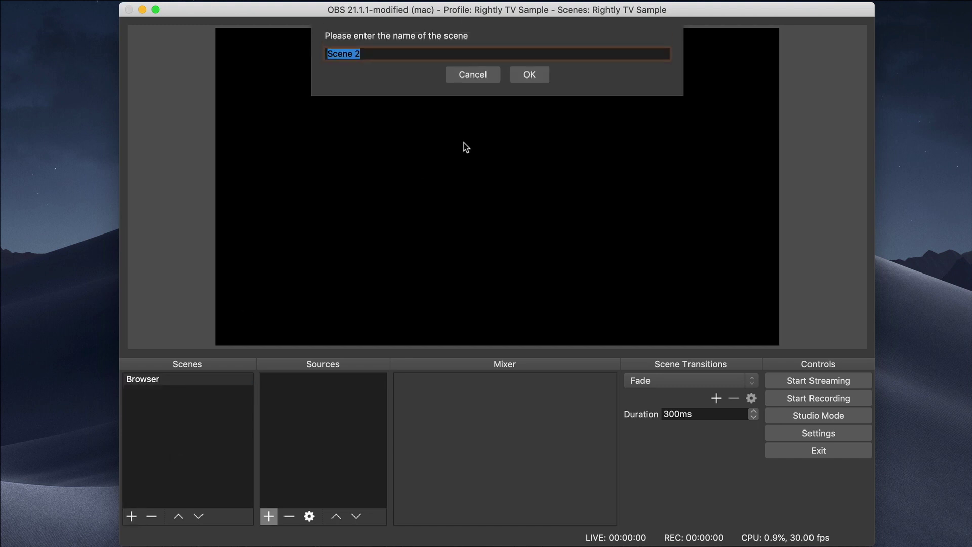
text(Desktop)
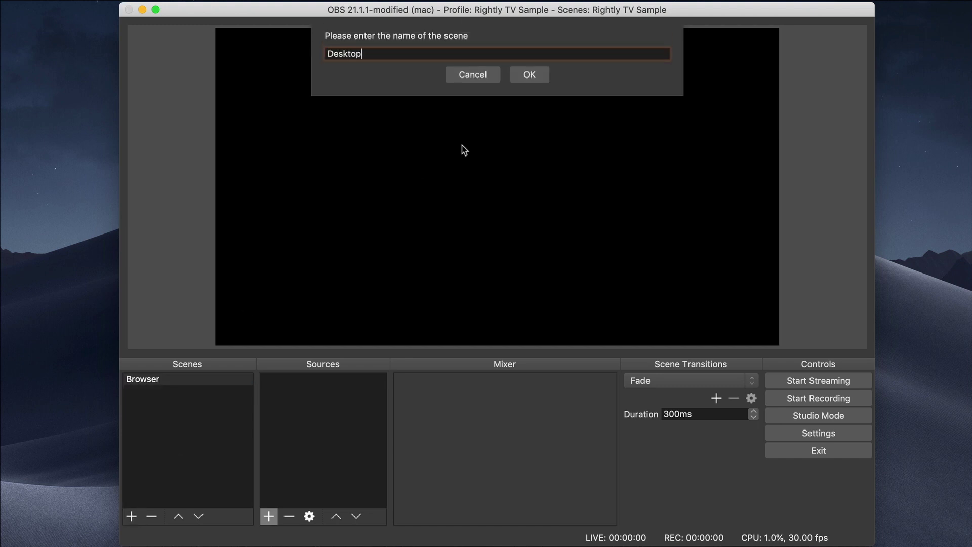
key(Return)
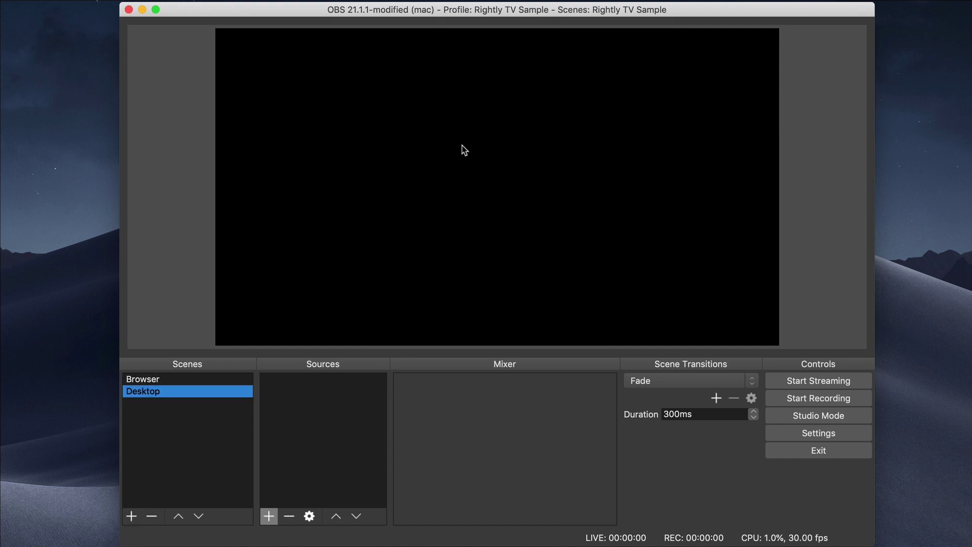
- Add a new Display Capture source named Firefox to the Browser scene
click(174, 379)
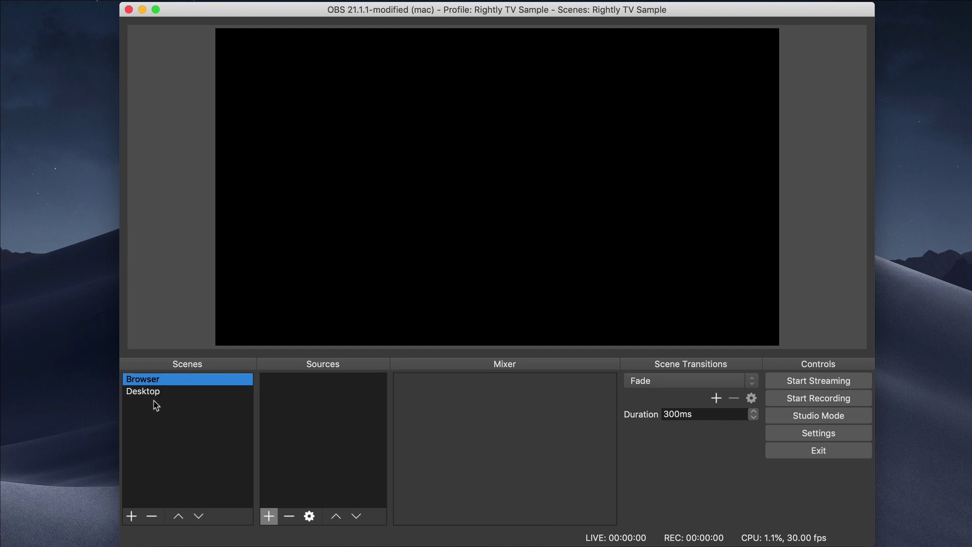
click(316, 402)
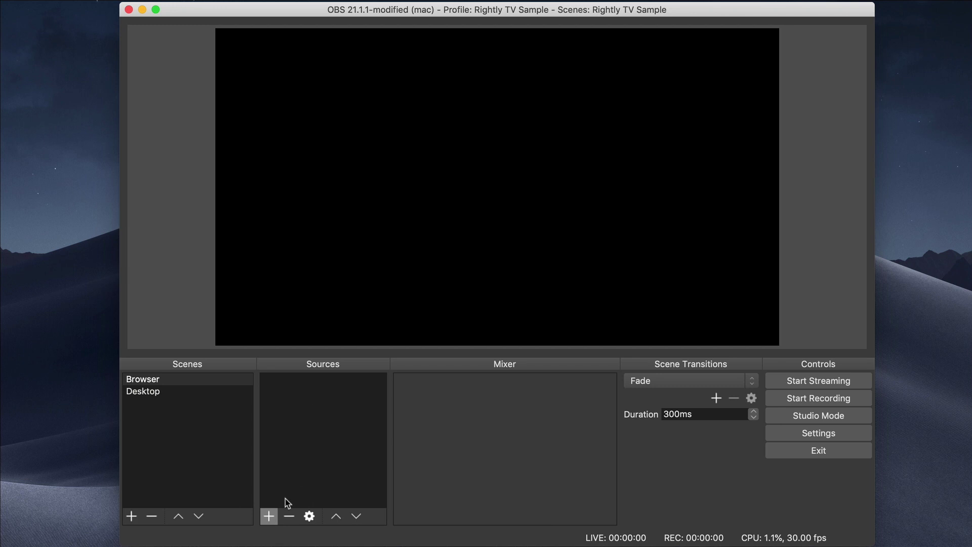
click(266, 520)
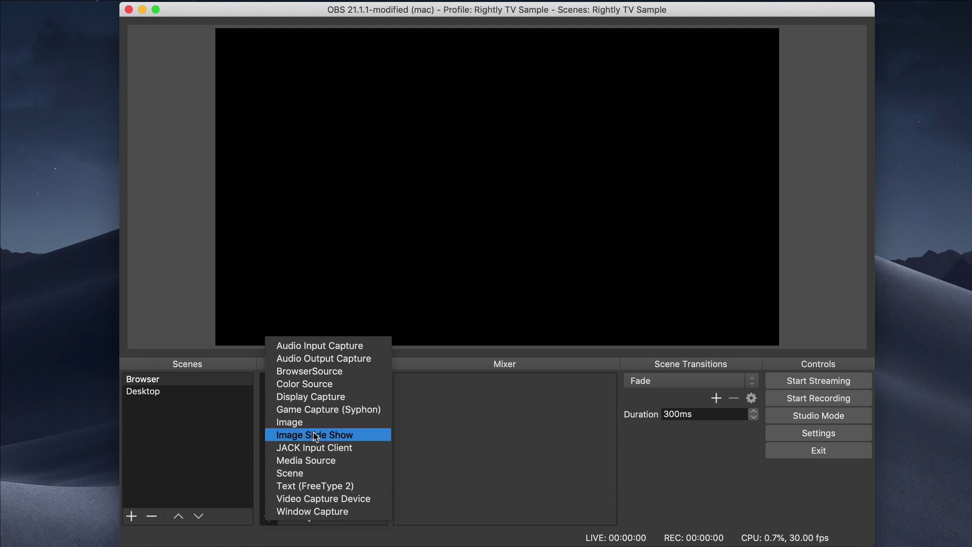
click(315, 400)
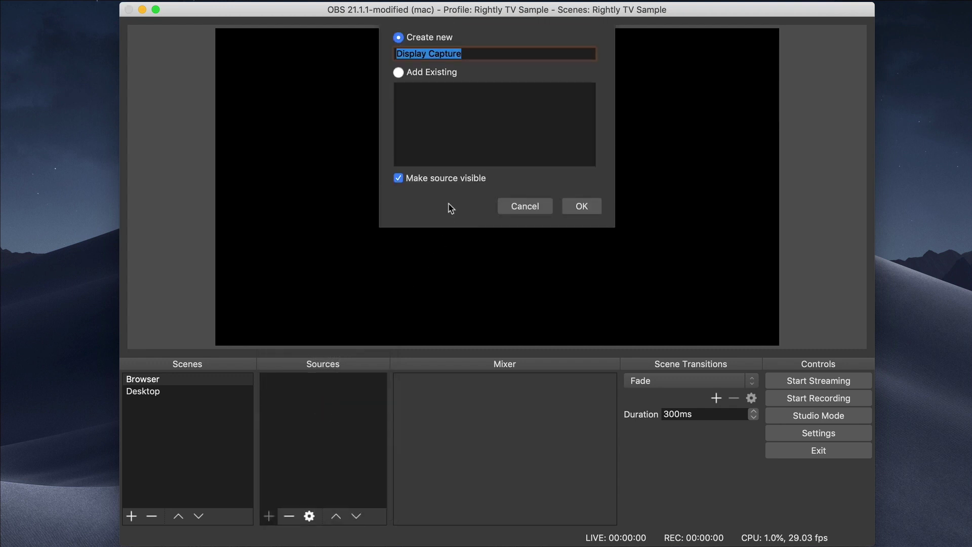
text(Firefox)
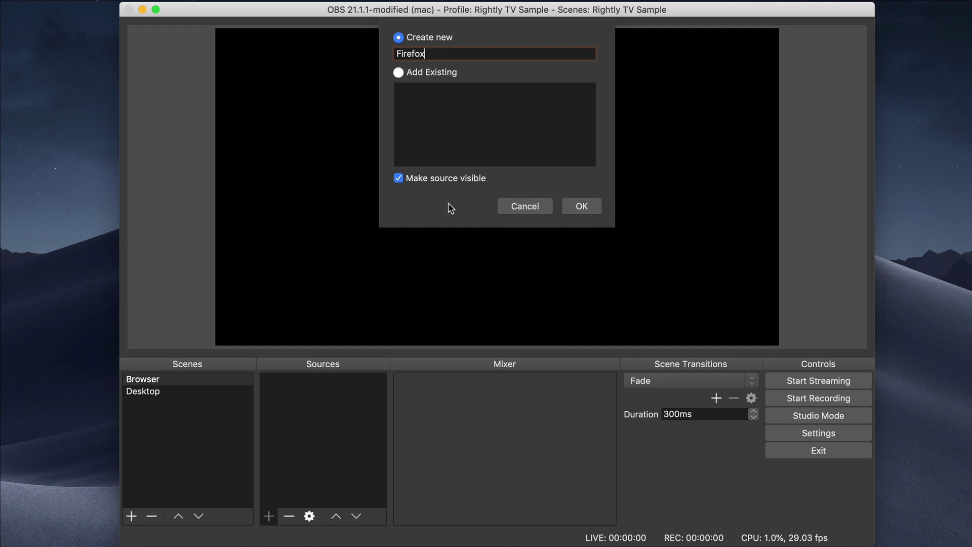
key(Return)
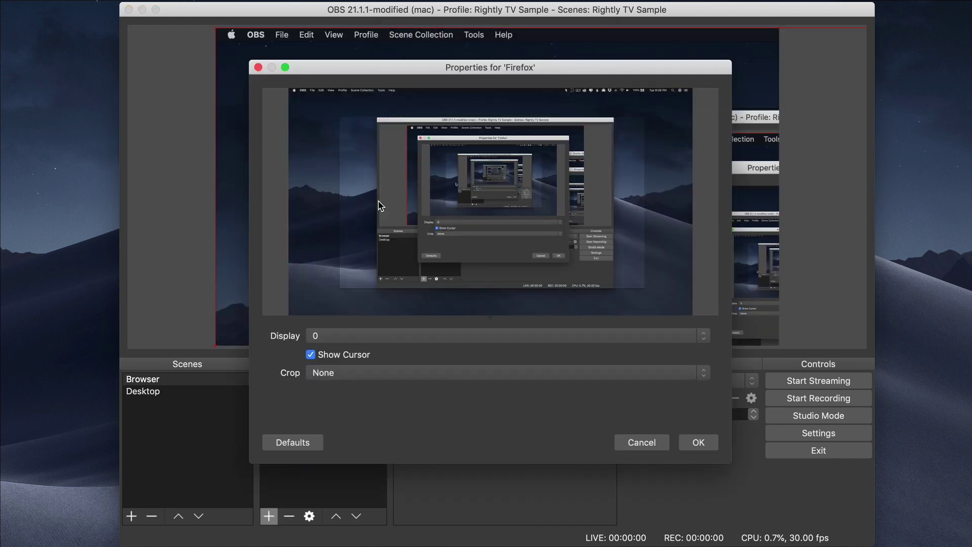
- Set the Firefox source to display 1 and crop it to the window "[Firefox] Open Broadcaster Software | Home"
click(352, 336)
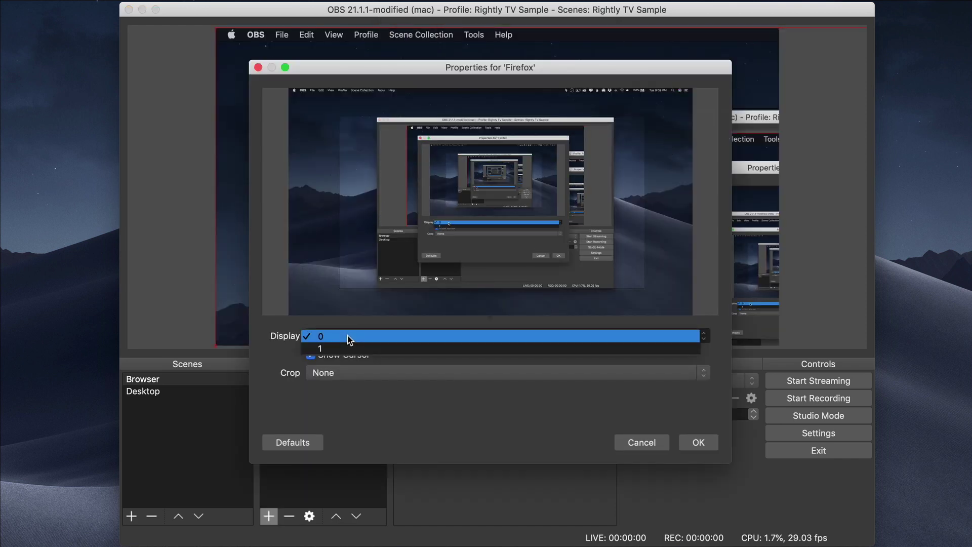
click(352, 349)
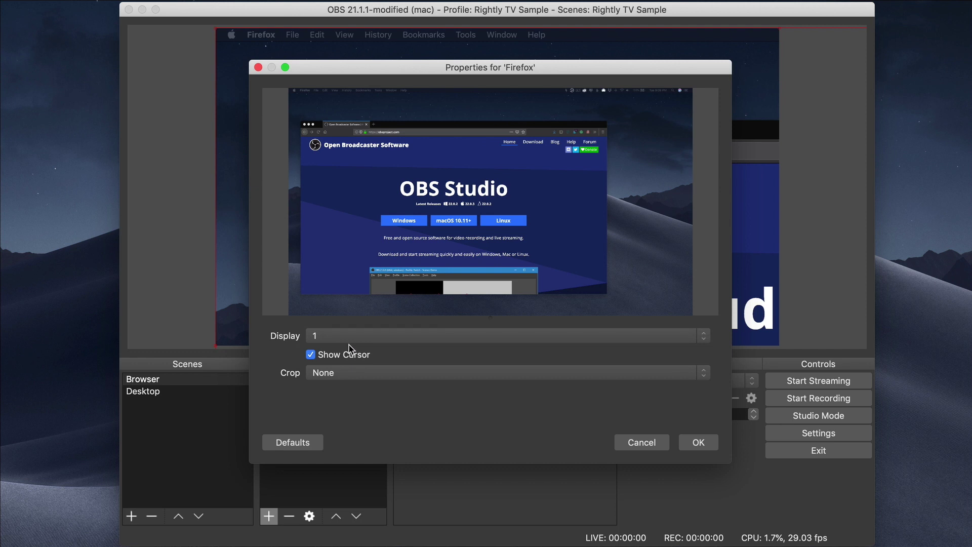
click(353, 374)
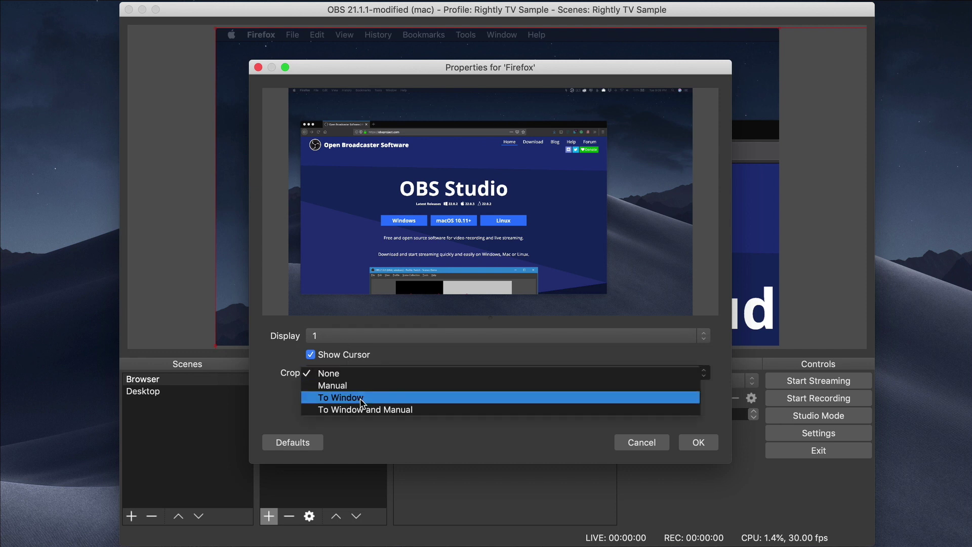
click(393, 400)
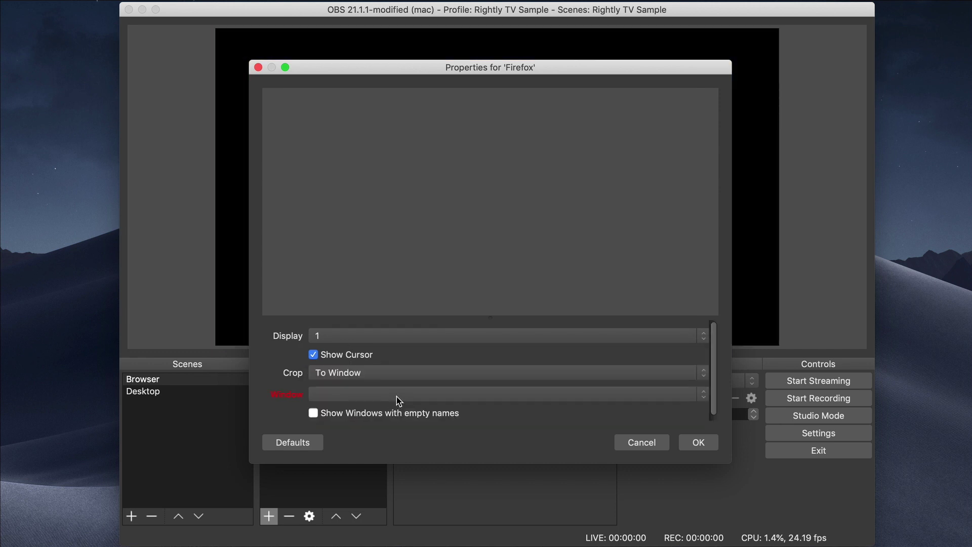
click(395, 400)
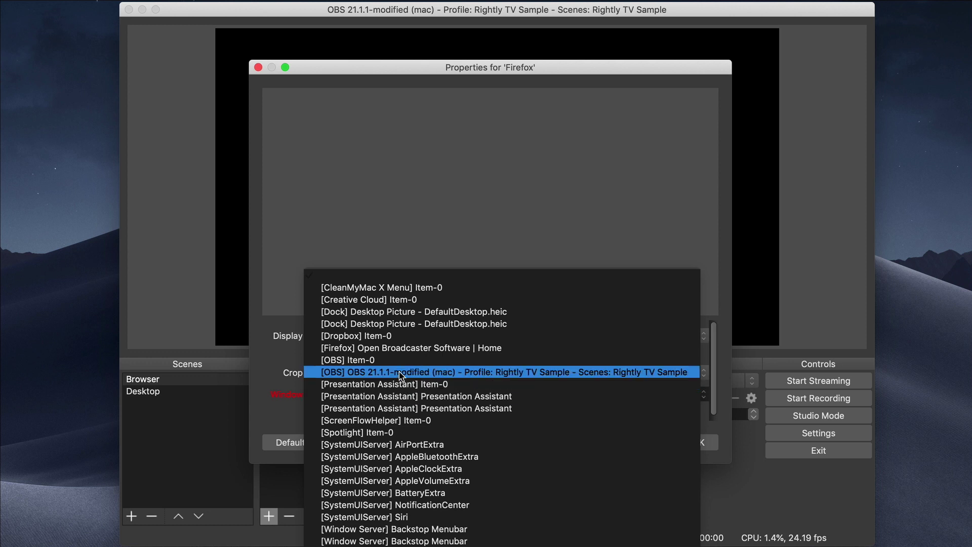
click(400, 347)
- Switch the Firefox source's display to 0 and back to 1, and apply the source properties
click(698, 442)
double_click(293, 380)
click(386, 334)
click(387, 321)
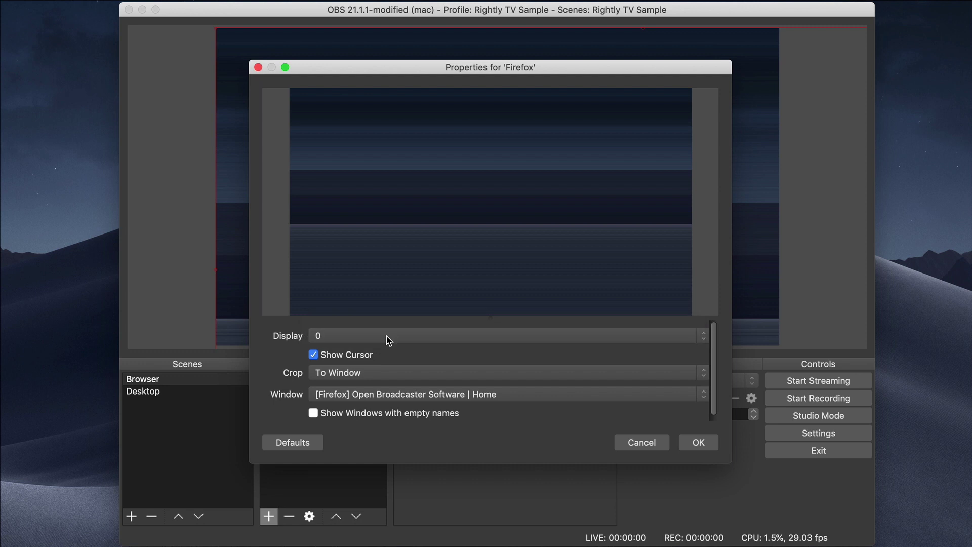
click(389, 340)
click(387, 350)
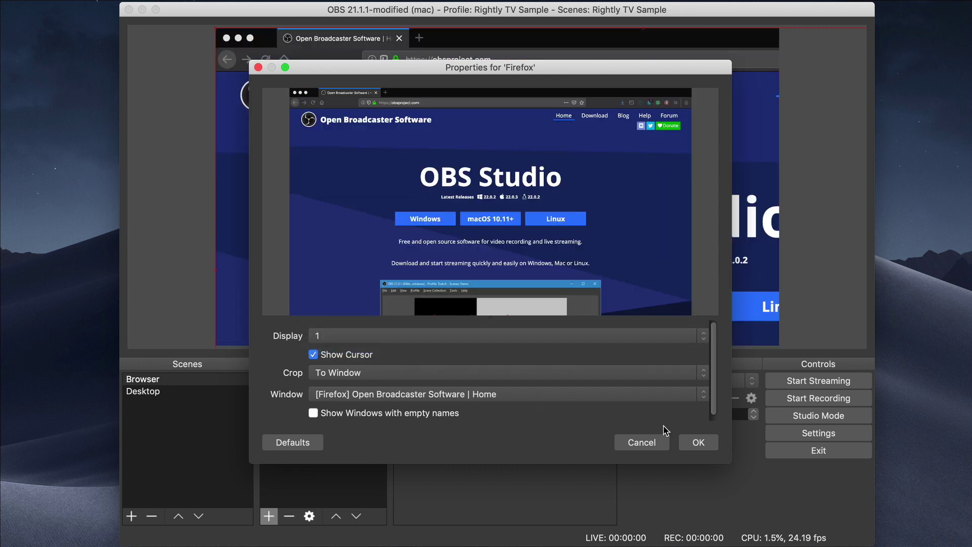
click(698, 442)
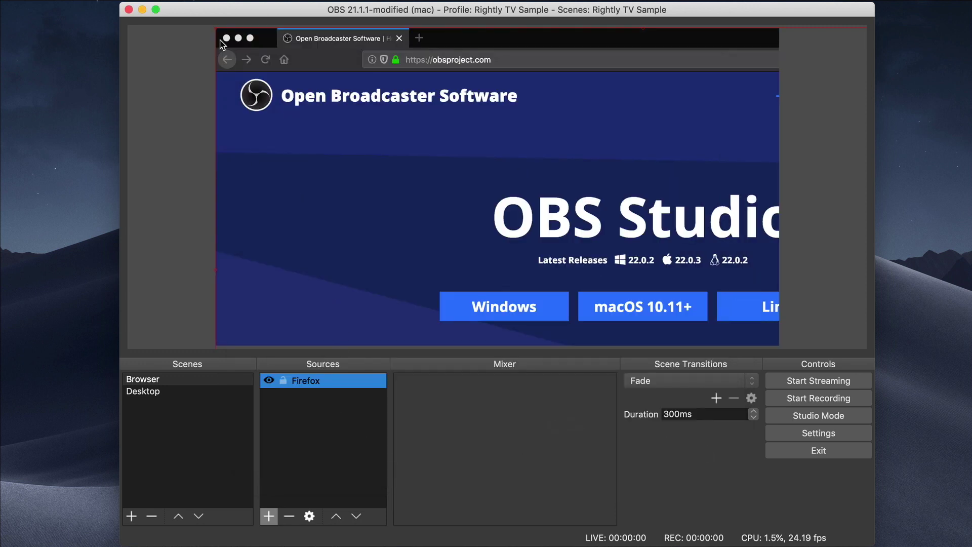
- Scale the Firefox capture down to fit the canvas width and lock the source
drag(217, 29, 311, 76)
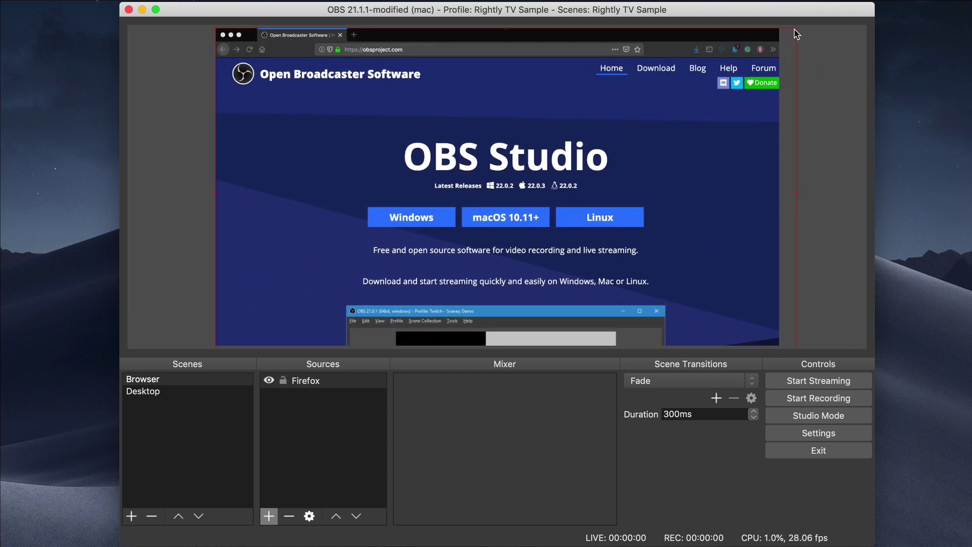
drag(797, 34, 780, 48)
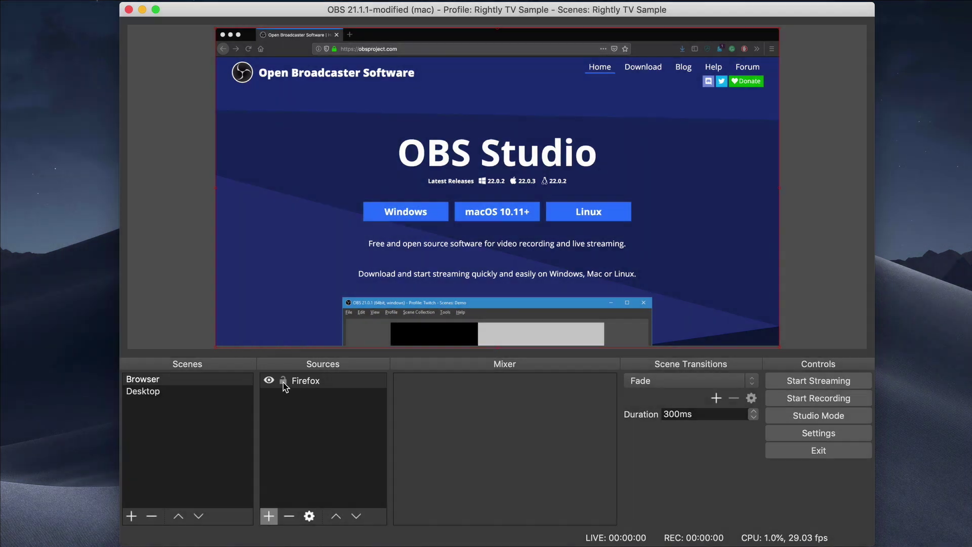
click(284, 382)
click(307, 424)
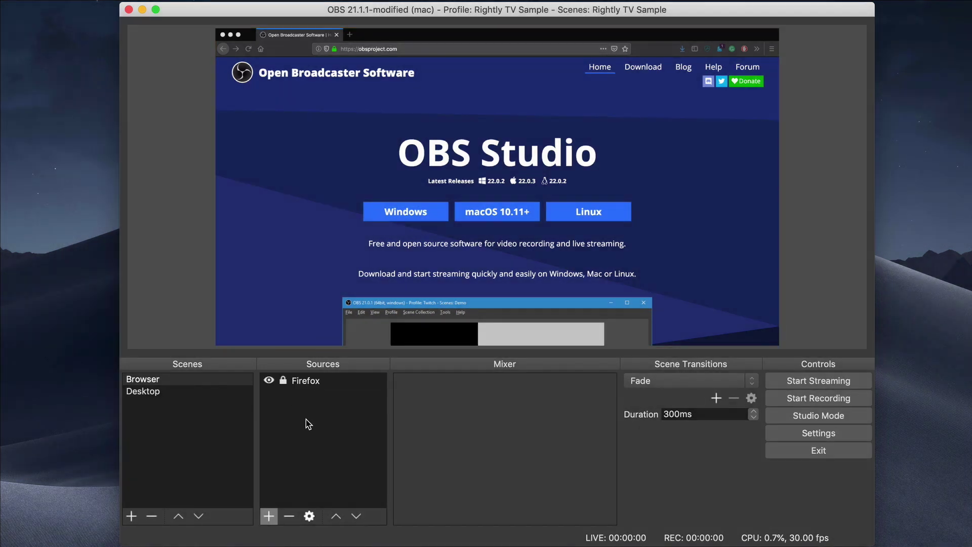
drag(312, 386, 324, 437)
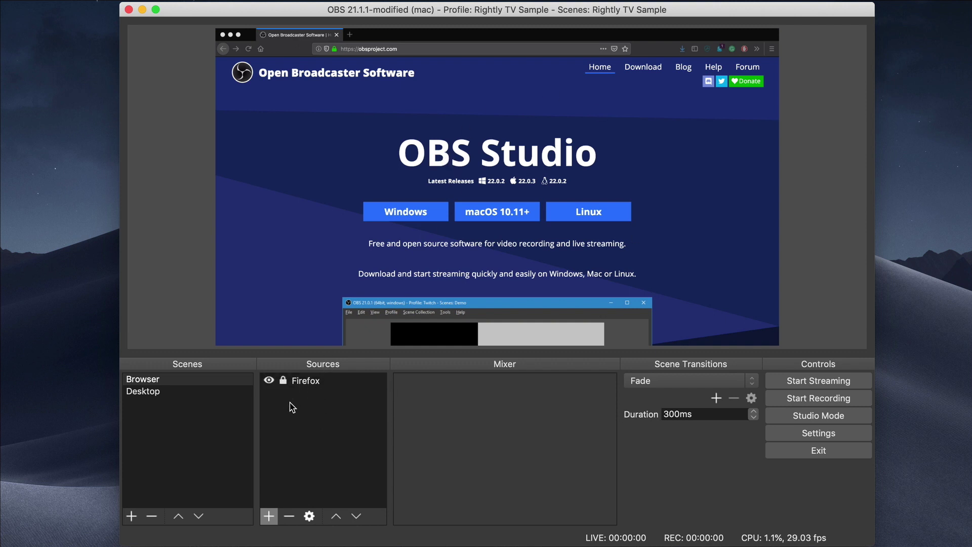
- Switch to Firefox and move its window to check the cropped capture, and return to the Browser scene in OBS
key(super+Tab)
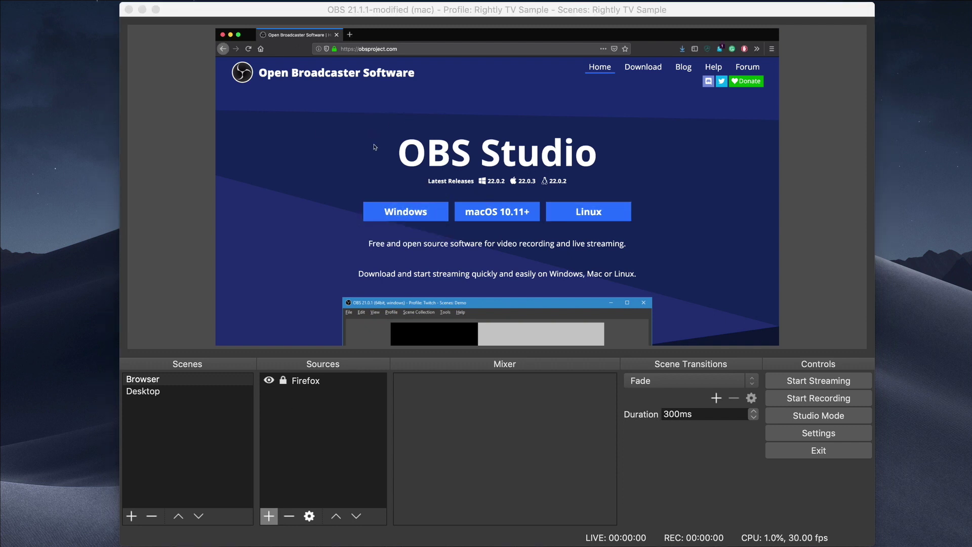
drag(373, 147, 597, 152)
click(645, 180)
click(180, 380)
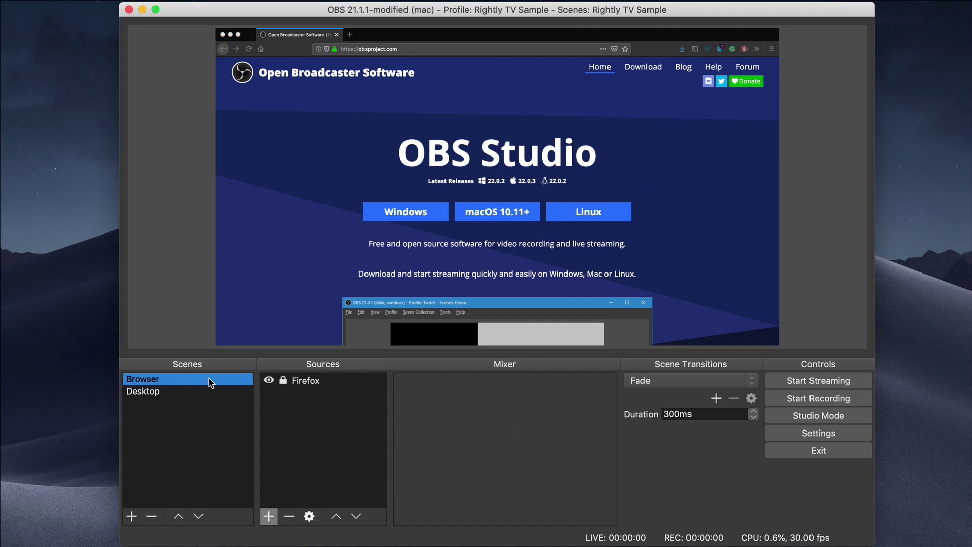
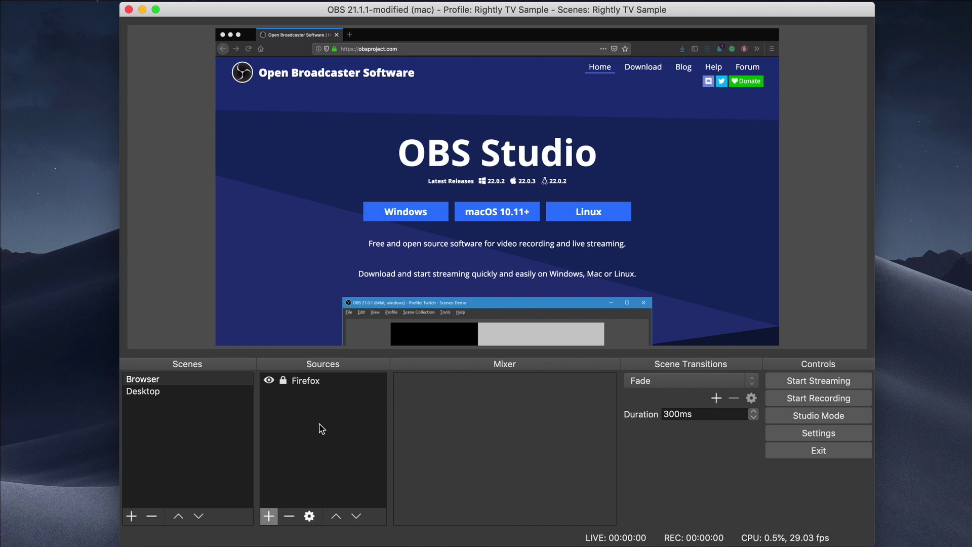
- Add a new Display Capture source named Monitor 2 to the Desktop scene
click(186, 393)
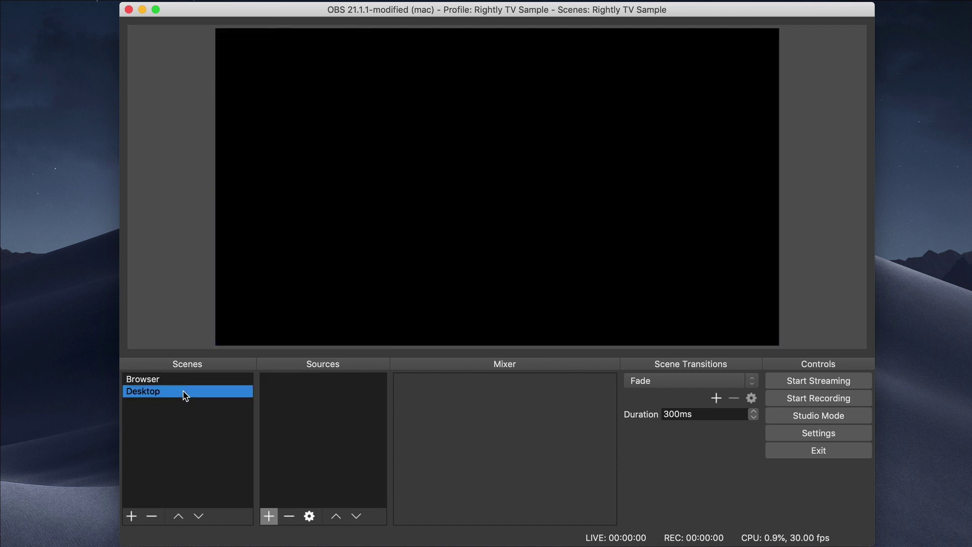
click(270, 516)
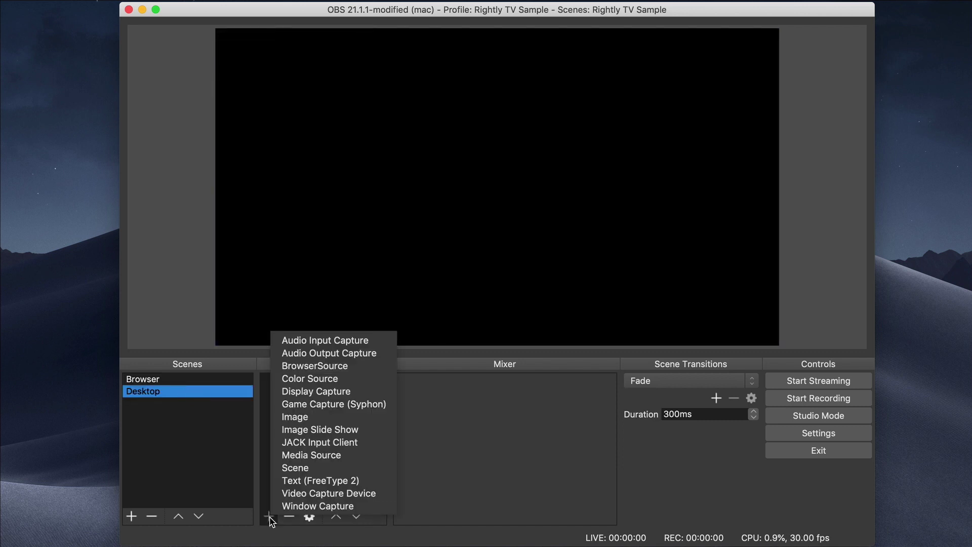
click(309, 391)
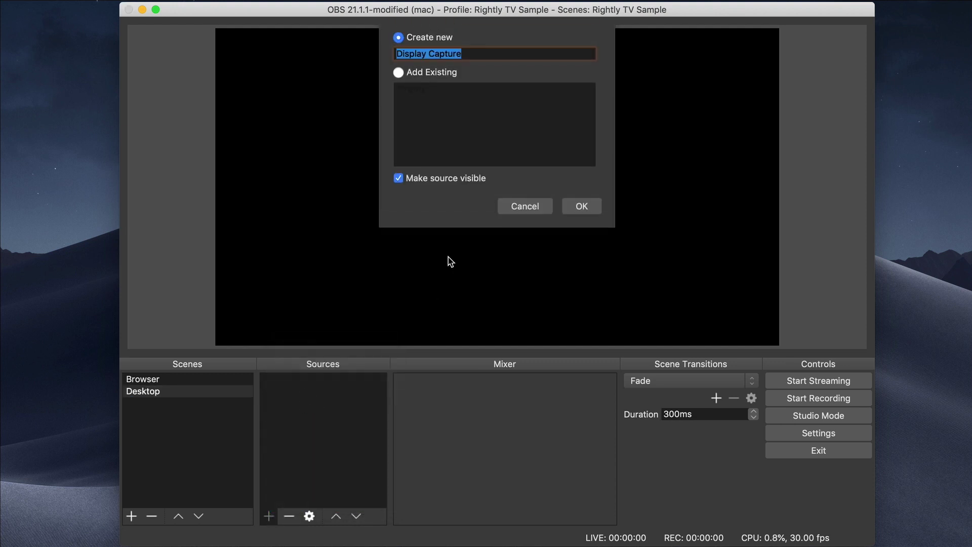
text(Monitor 2)
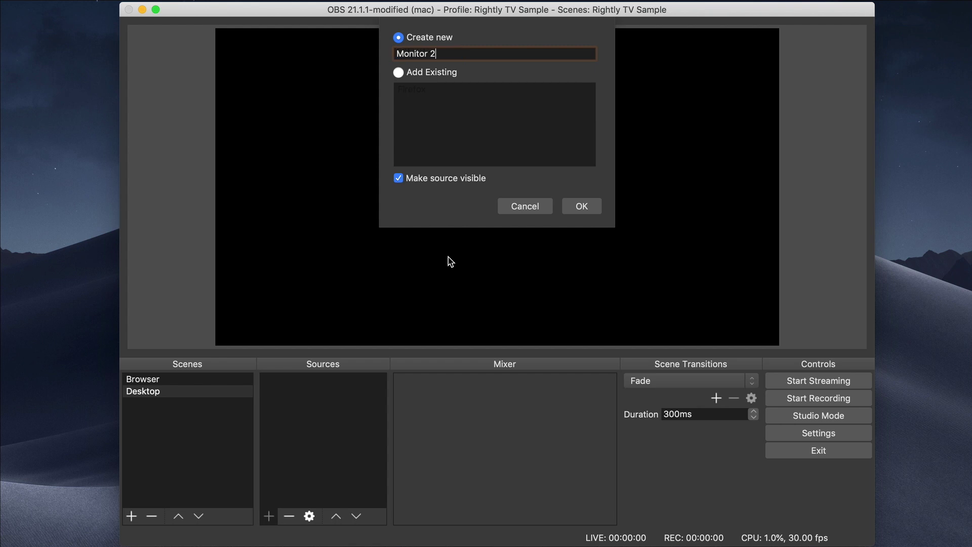
key(Return)
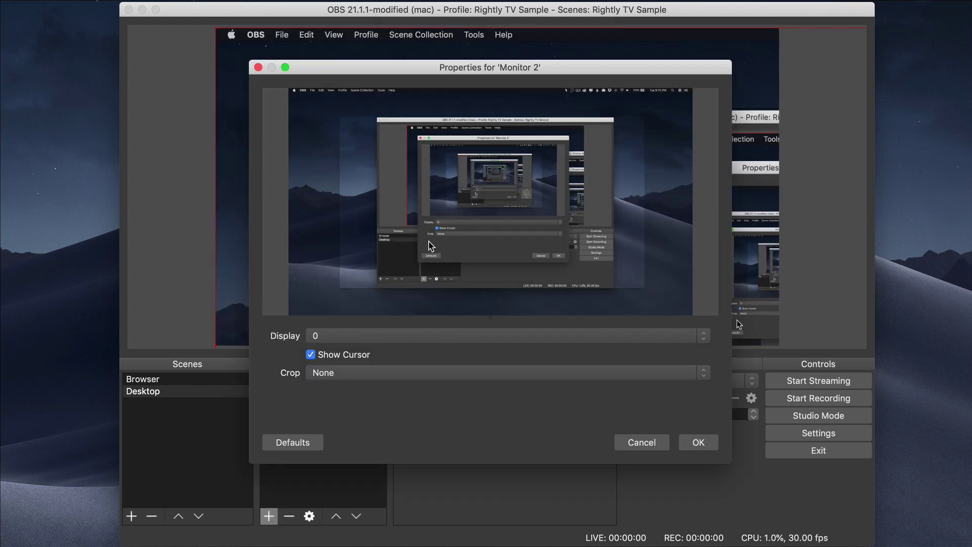
- Set the Monitor 2 source to capture display 1 and apply the source properties
click(383, 344)
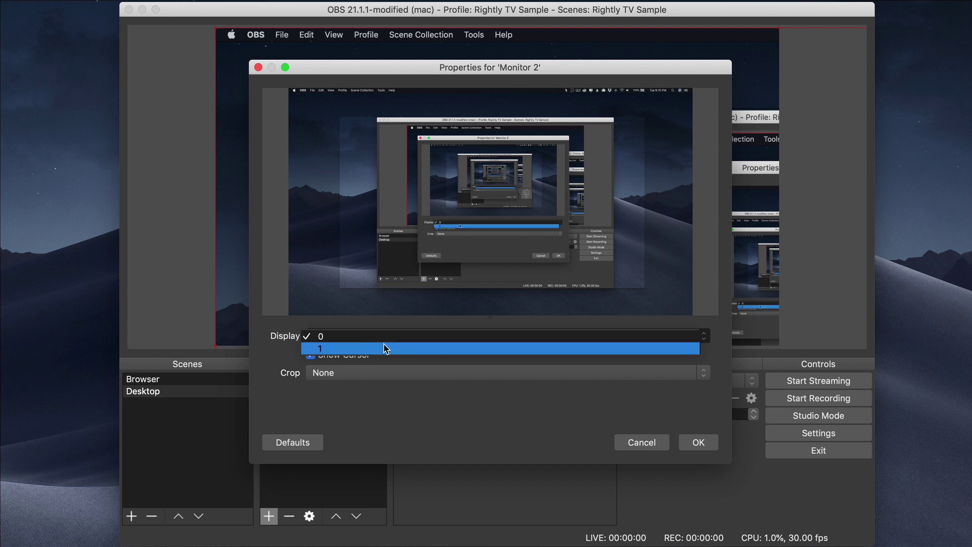
click(386, 347)
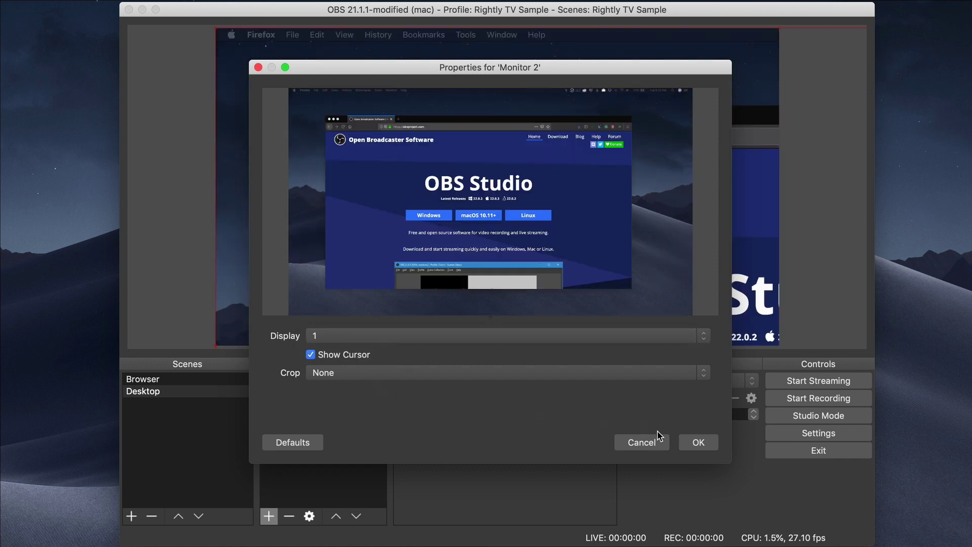
click(698, 442)
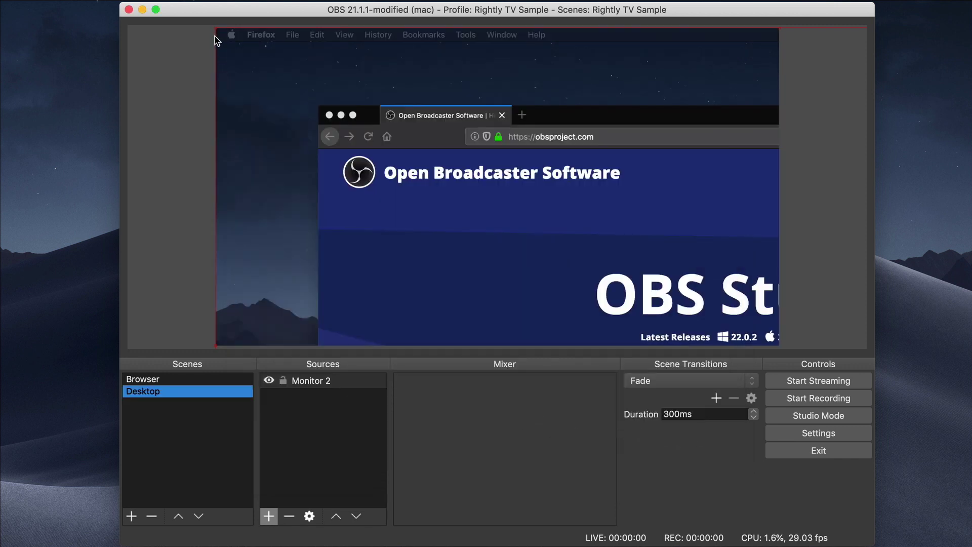
- Scale and position the Monitor 2 capture to fill the canvas, and lock the source
drag(216, 31, 254, 97)
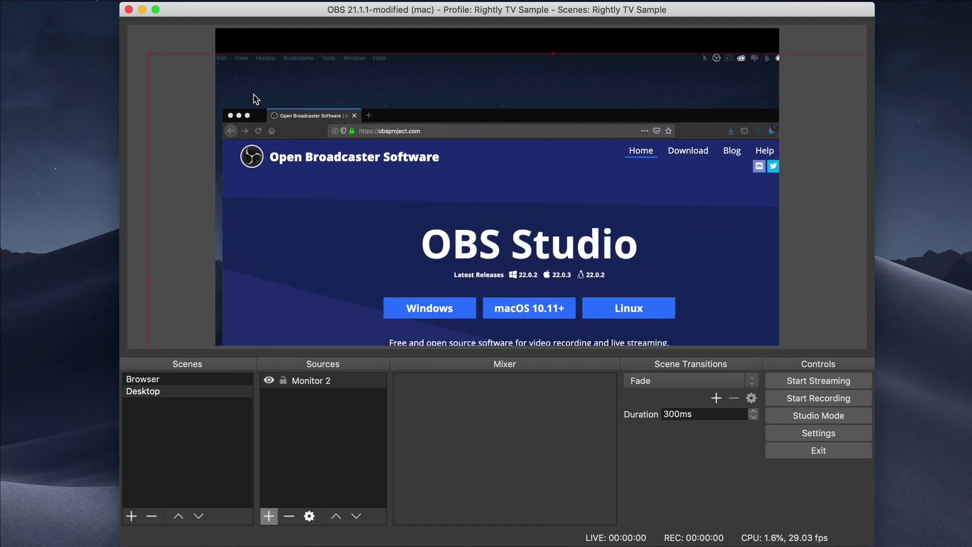
drag(152, 58, 266, 107)
drag(425, 148, 366, 70)
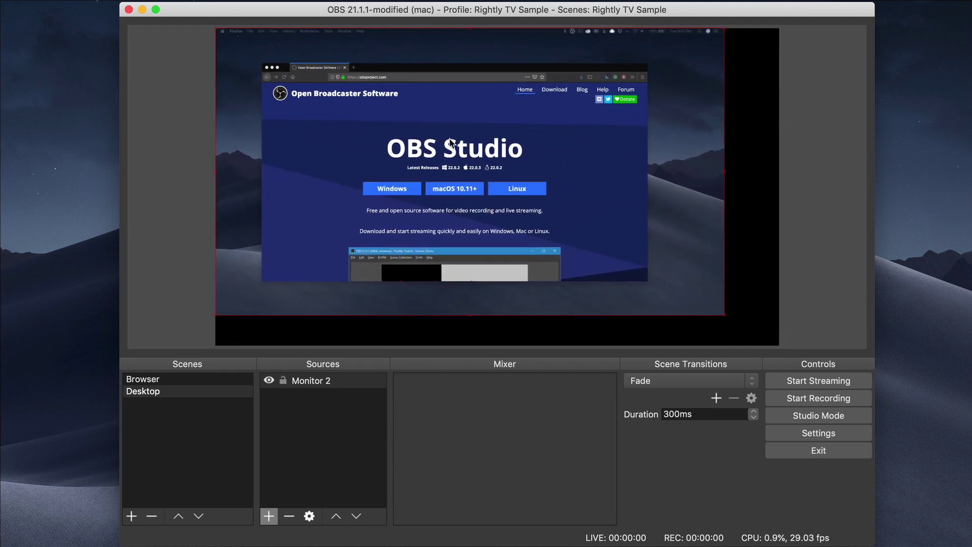
drag(726, 315, 777, 343)
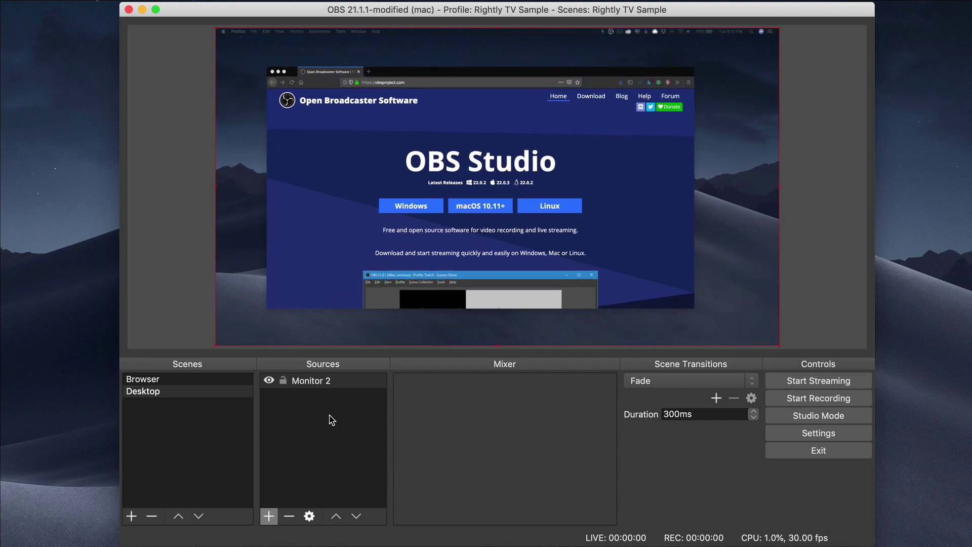
click(284, 381)
- Switch back and forth between the Browser and Desktop scenes to check both captures
click(158, 384)
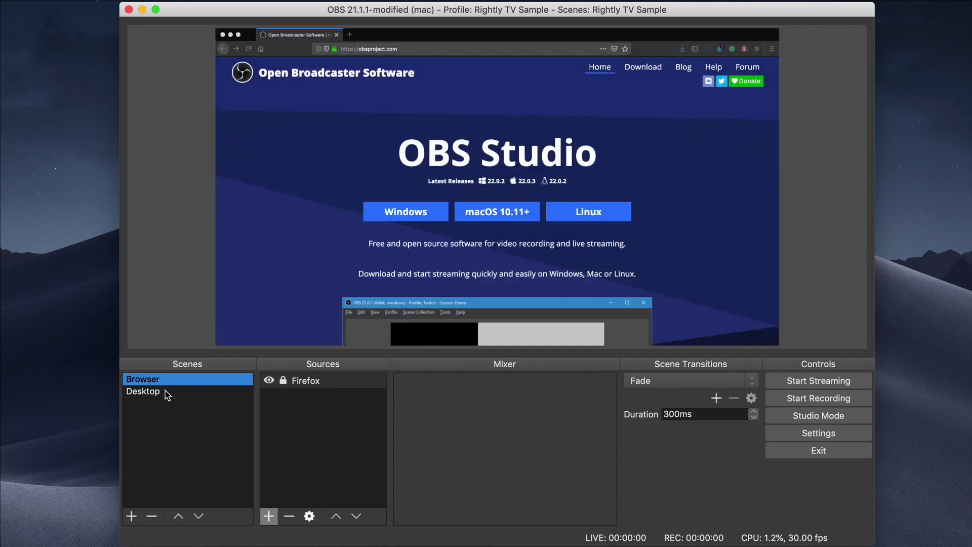
click(168, 397)
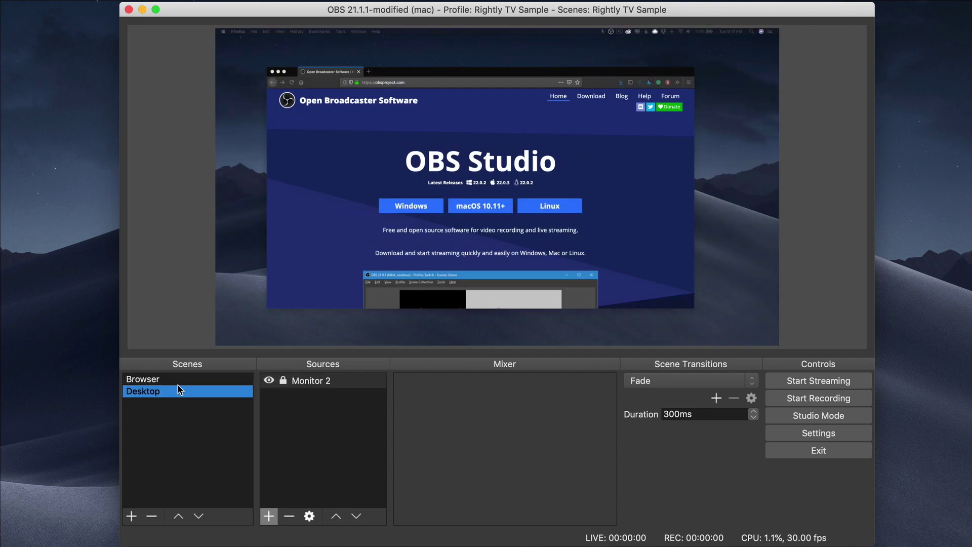
click(171, 381)
click(179, 391)
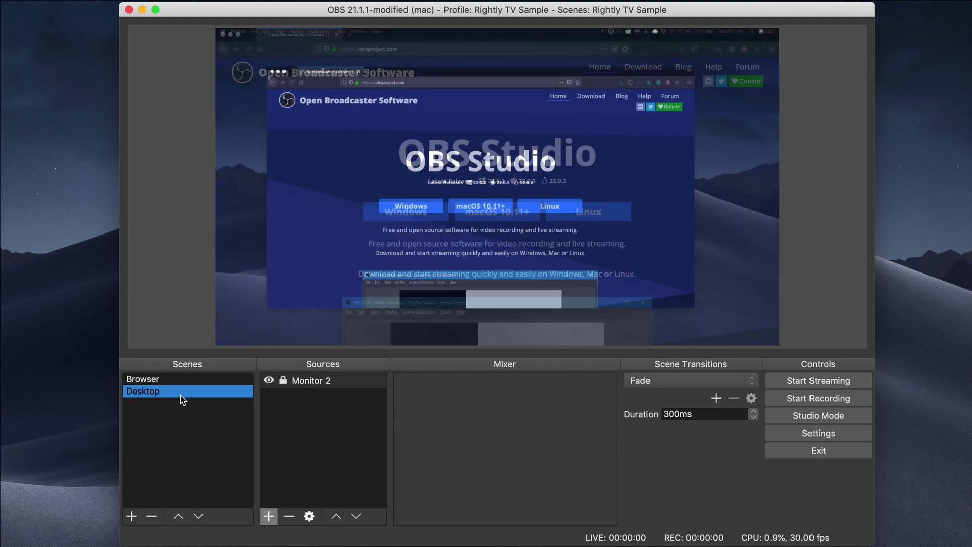
- Alternate several times between the Browser and Desktop scenes to preview the transition, ending on Browser
click(183, 380)
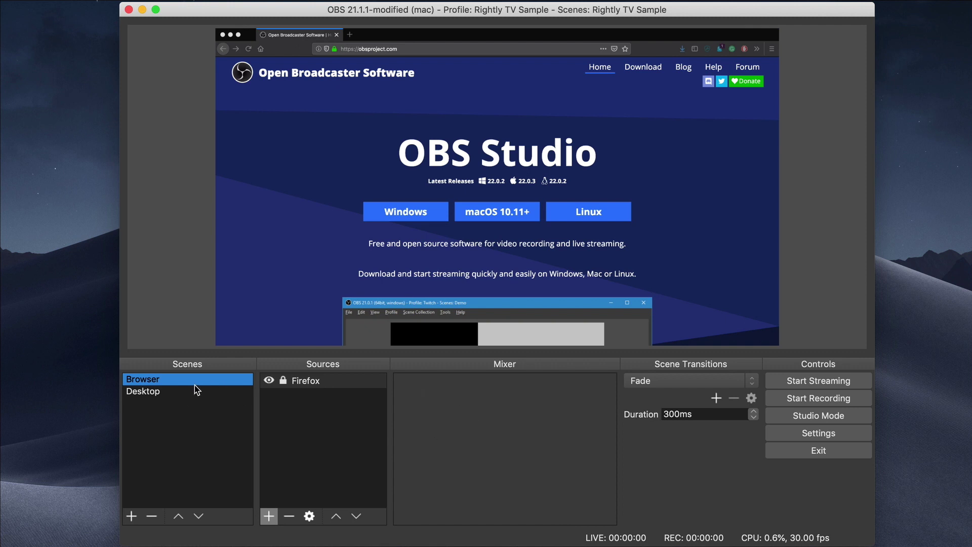
click(189, 393)
click(196, 381)
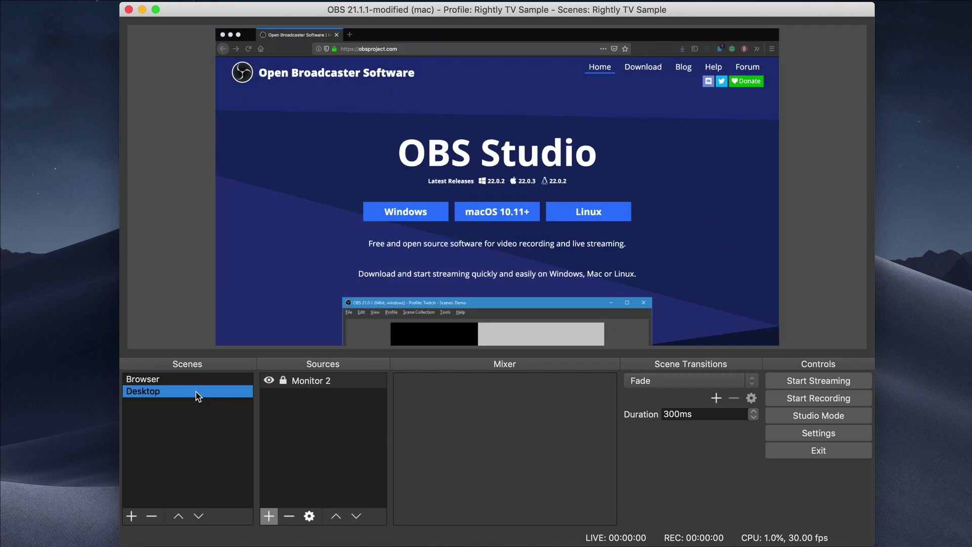
click(197, 393)
click(193, 380)
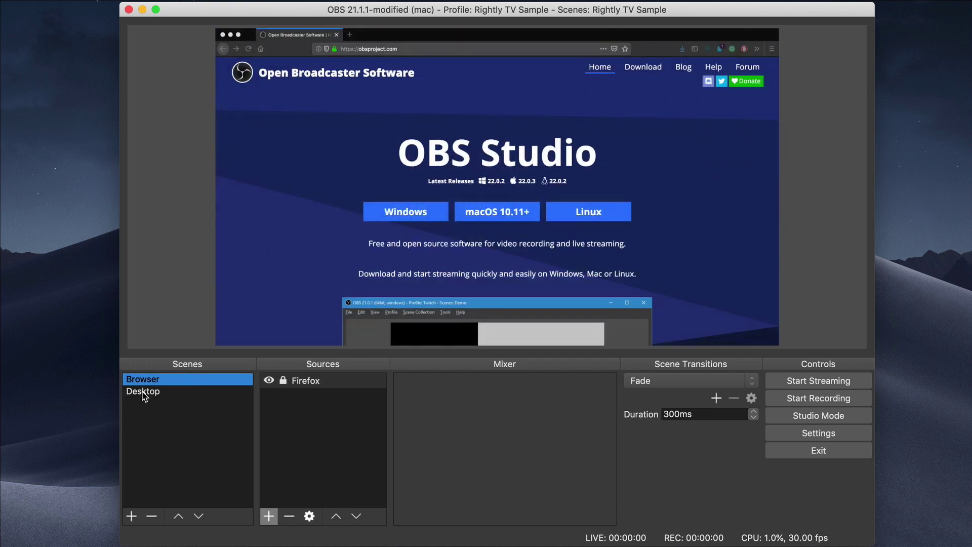
click(144, 394)
click(195, 382)
- Review the hotkey settings for switching scenes and showing sources without assigning any
key(super+comma)
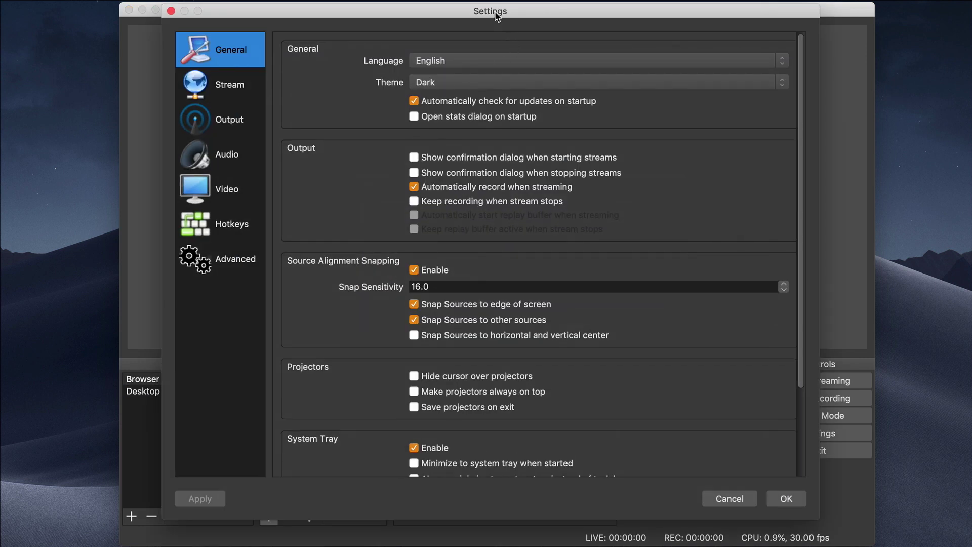
click(234, 225)
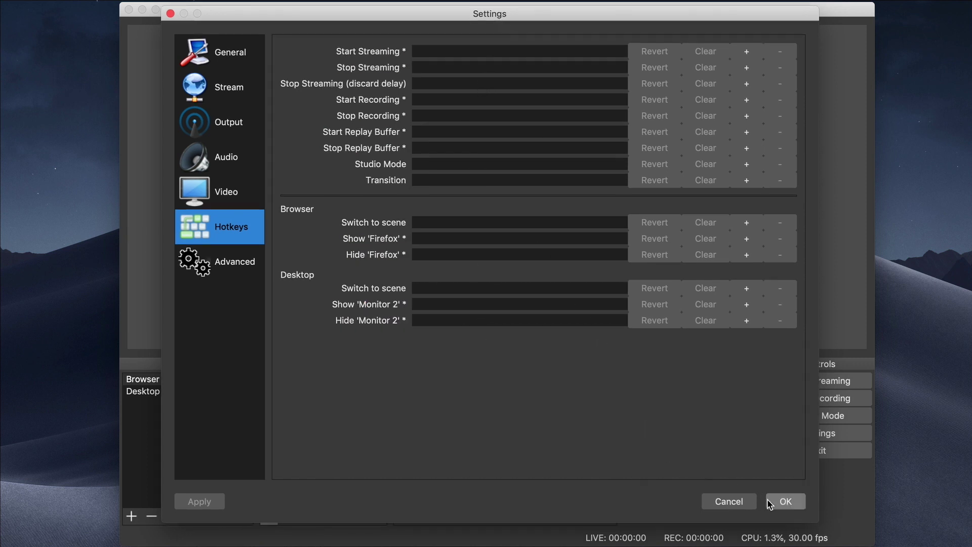
click(714, 508)
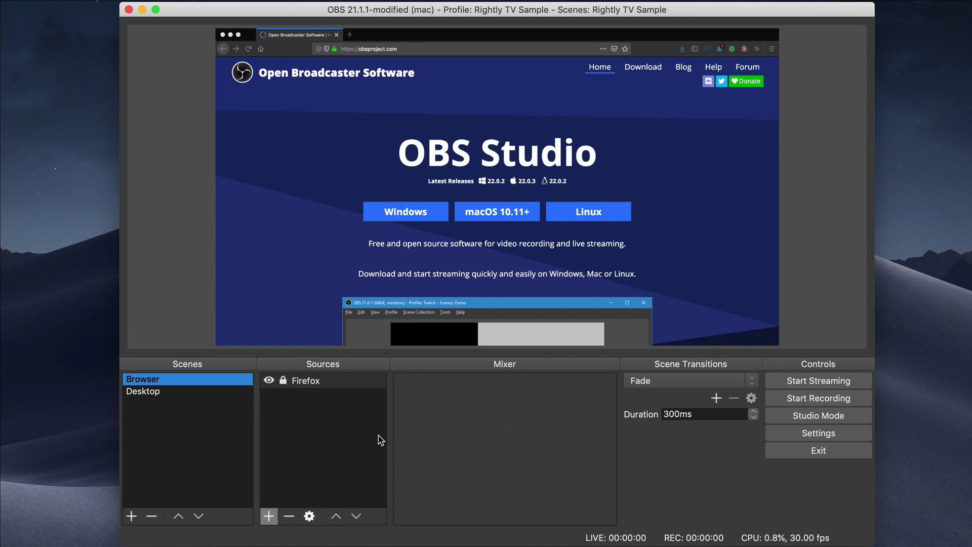
- Add a new Video Capture Device source named Webcam to the Browser scene
click(200, 390)
click(202, 380)
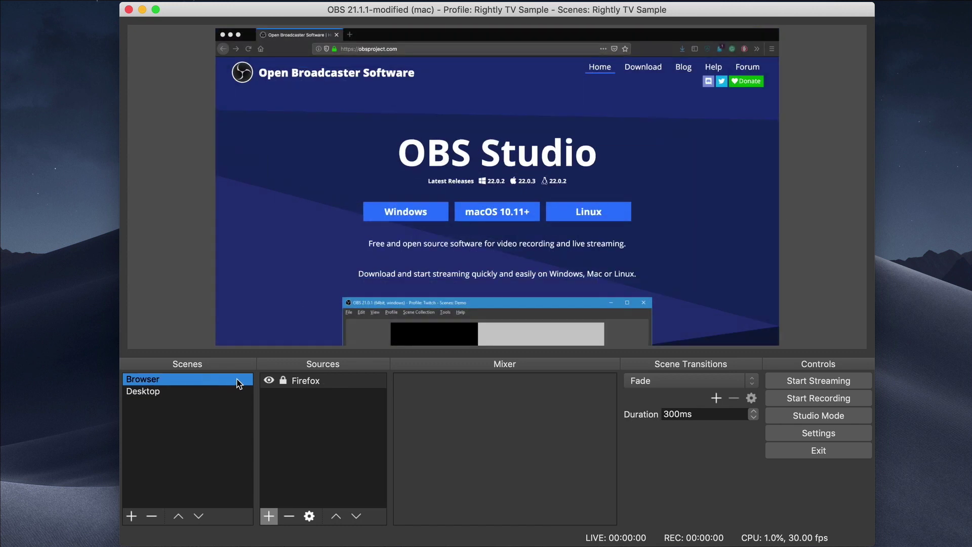
click(333, 384)
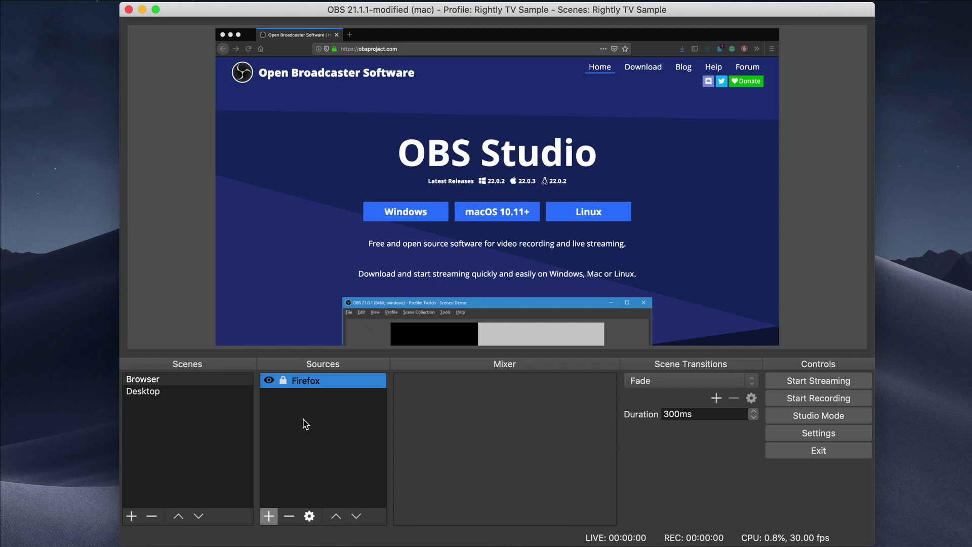
click(268, 514)
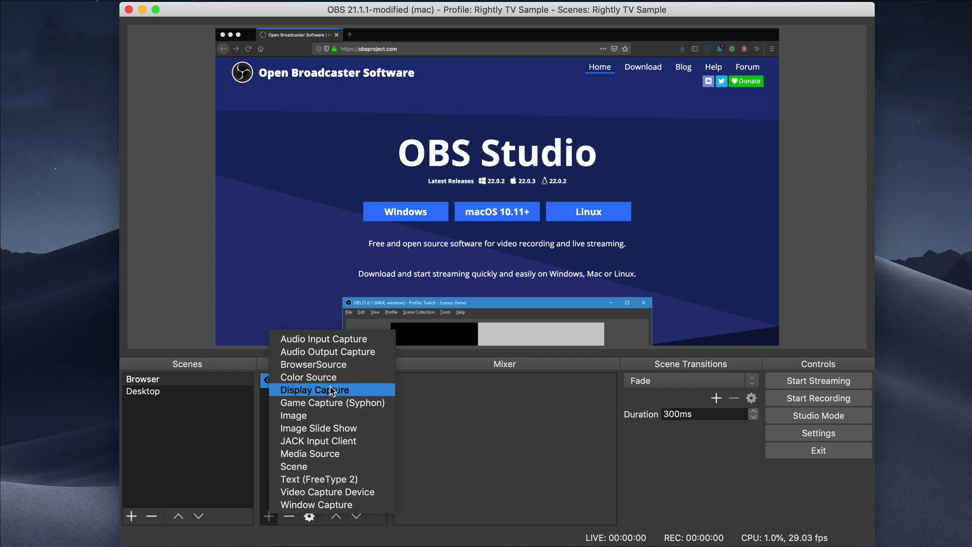
click(338, 492)
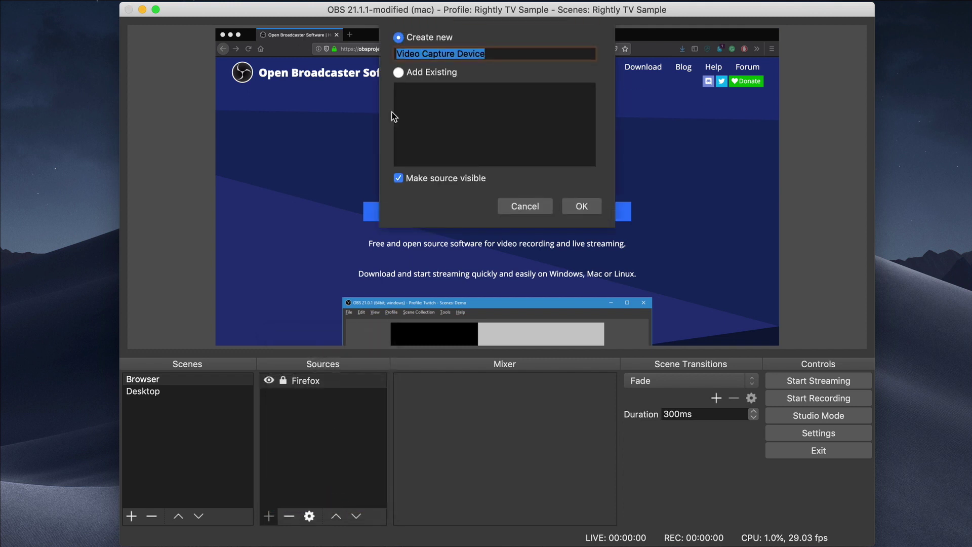
text(Webcam)
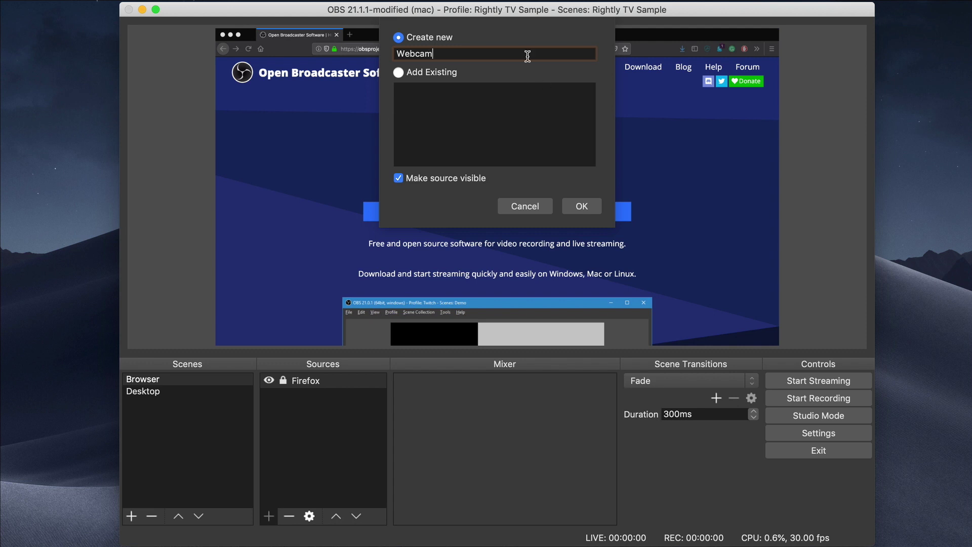
click(596, 209)
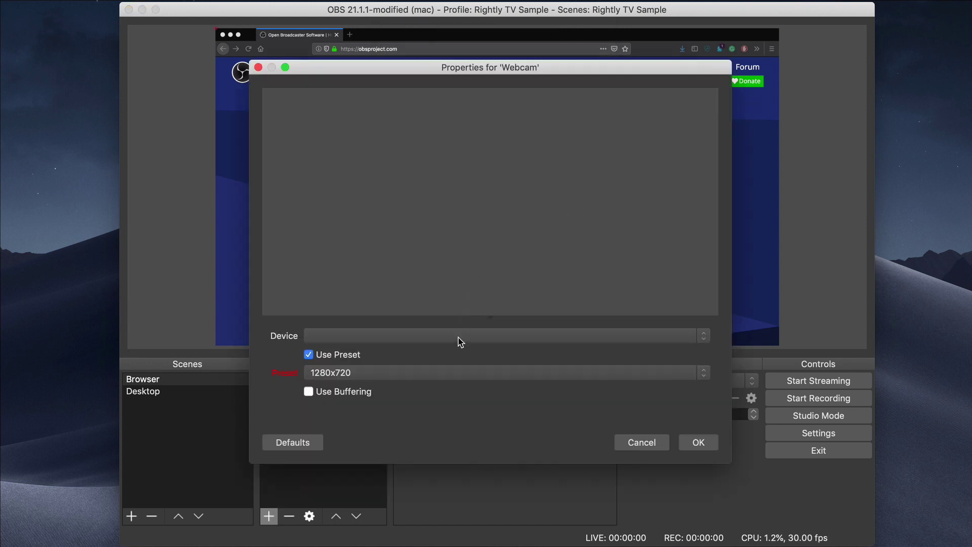
- Set the Webcam source's device to HD Pro Webcam C920 and apply the source properties
click(460, 336)
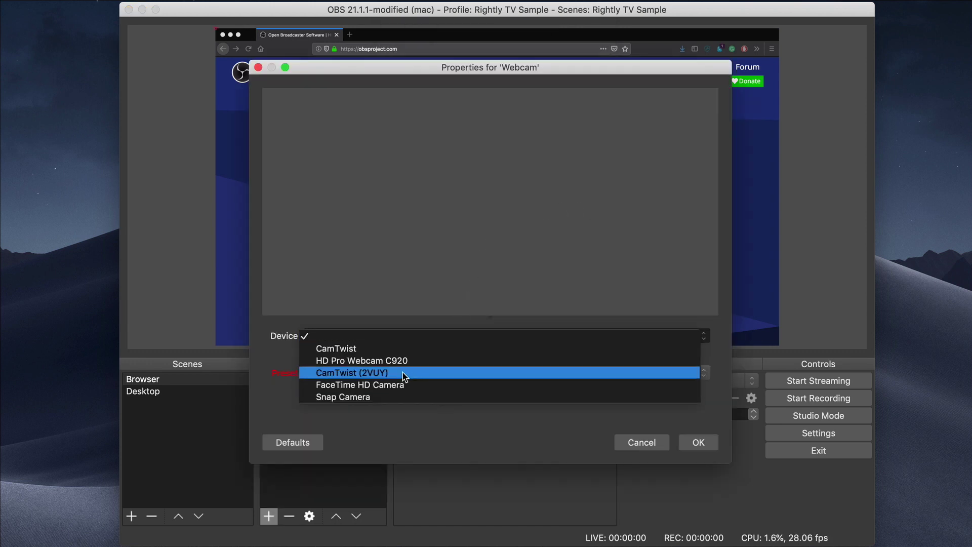
click(367, 361)
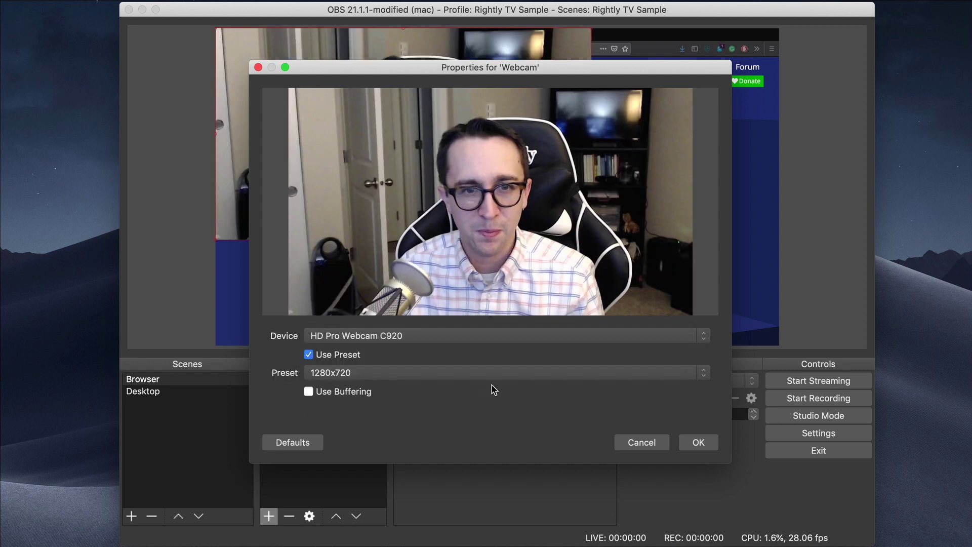
click(697, 443)
- Shrink the webcam image into a small overlay near the Browser canvas's lower-left corner and lock the Webcam source
drag(591, 241, 260, 92)
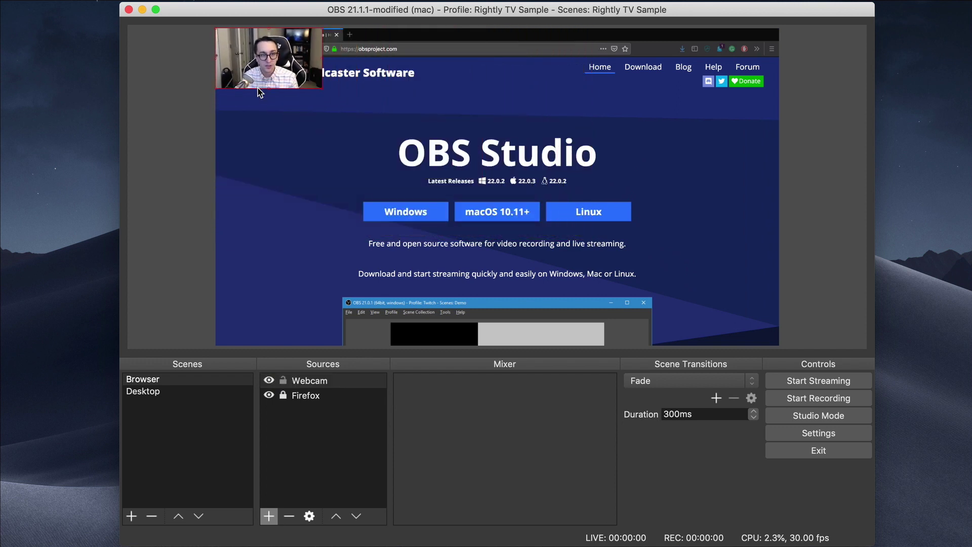
drag(282, 53, 311, 302)
drag(320, 338, 288, 307)
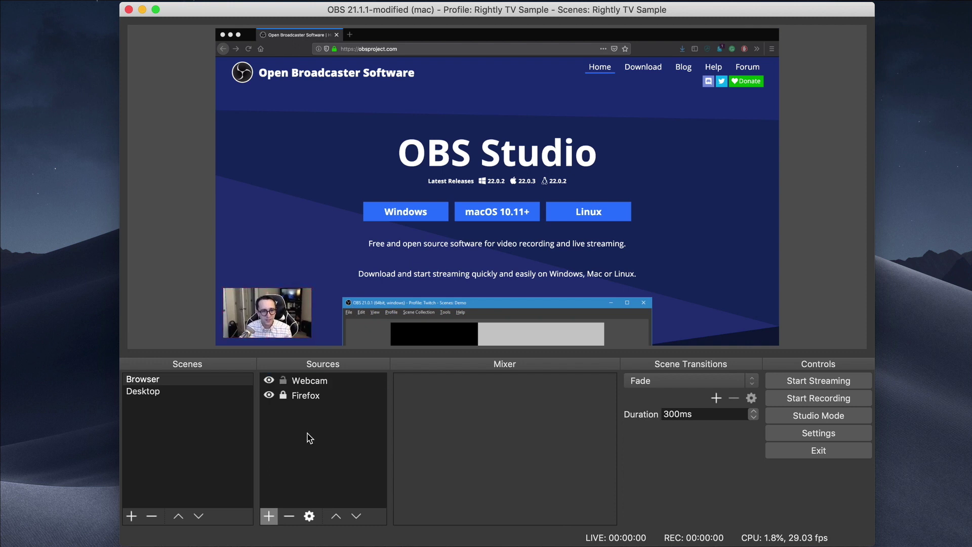
click(307, 383)
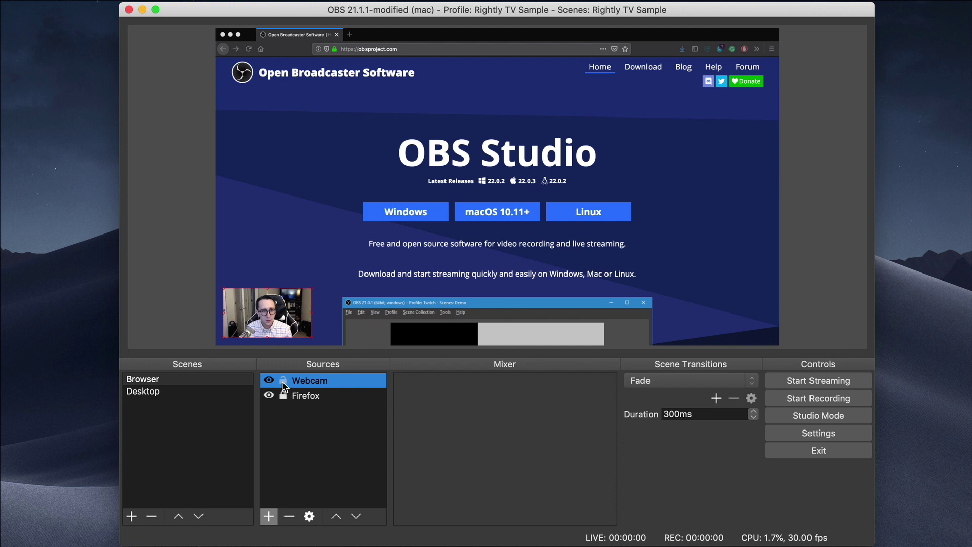
click(331, 418)
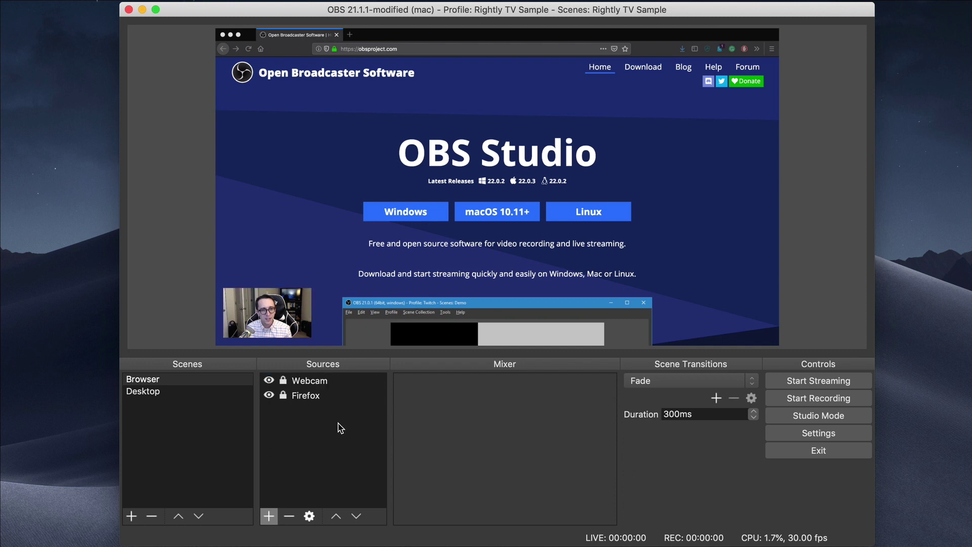
- Add the existing Webcam video capture source to the Desktop scene
click(208, 432)
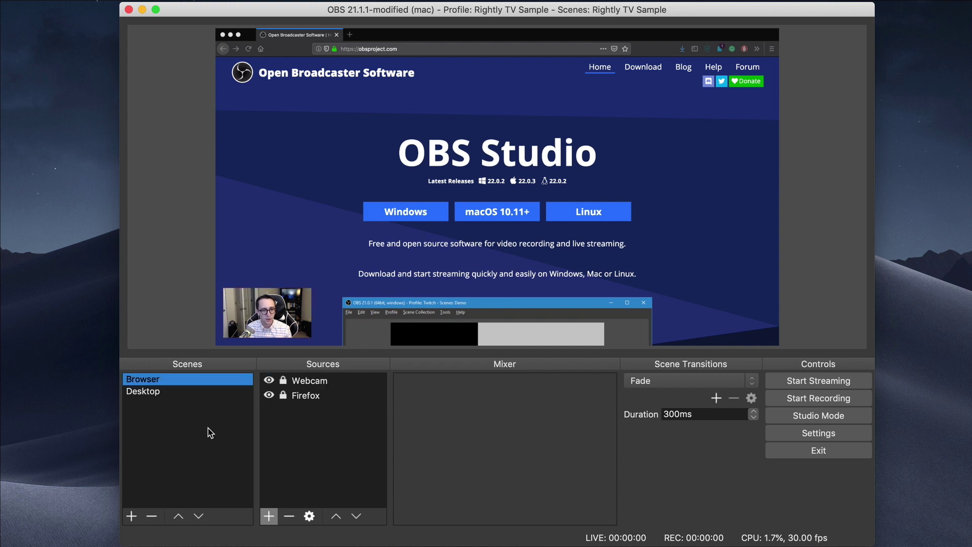
click(174, 393)
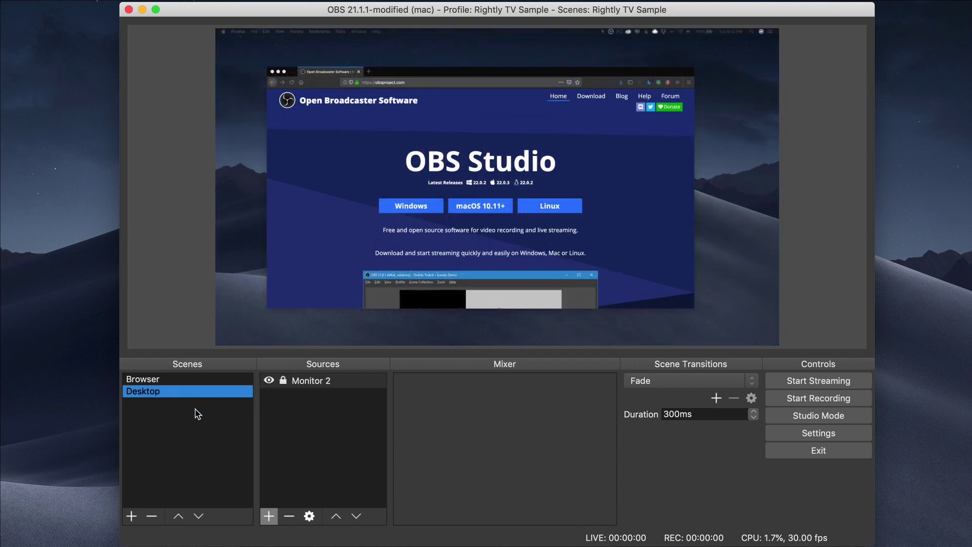
click(269, 516)
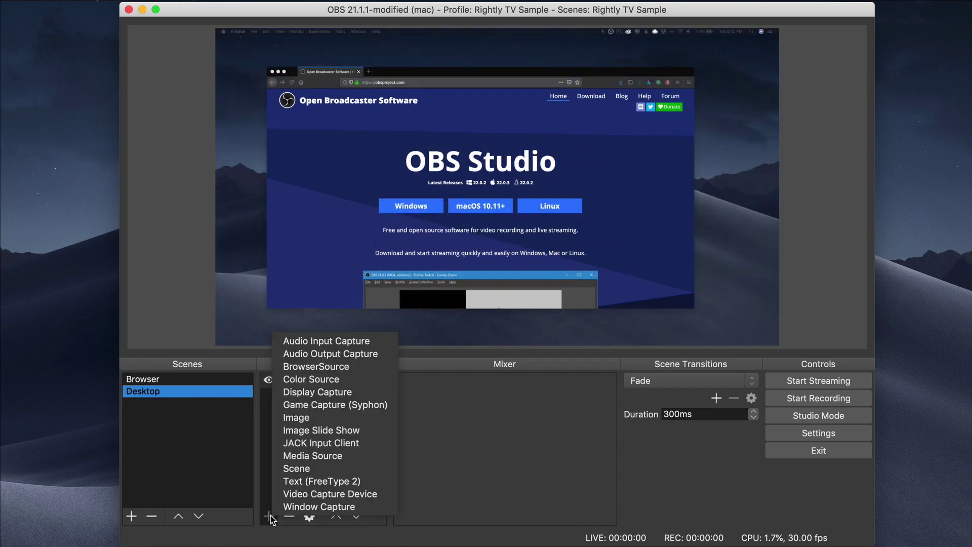
click(310, 491)
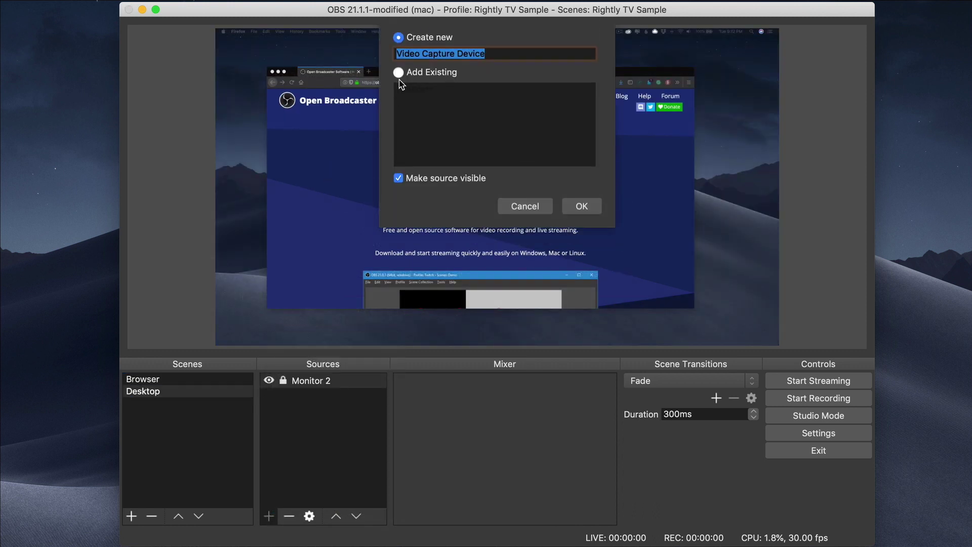
click(399, 72)
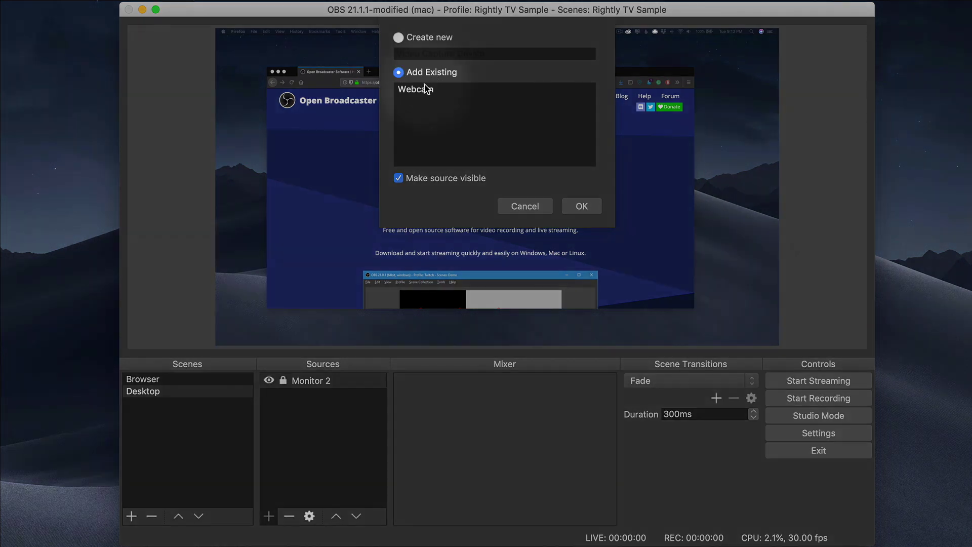
click(422, 90)
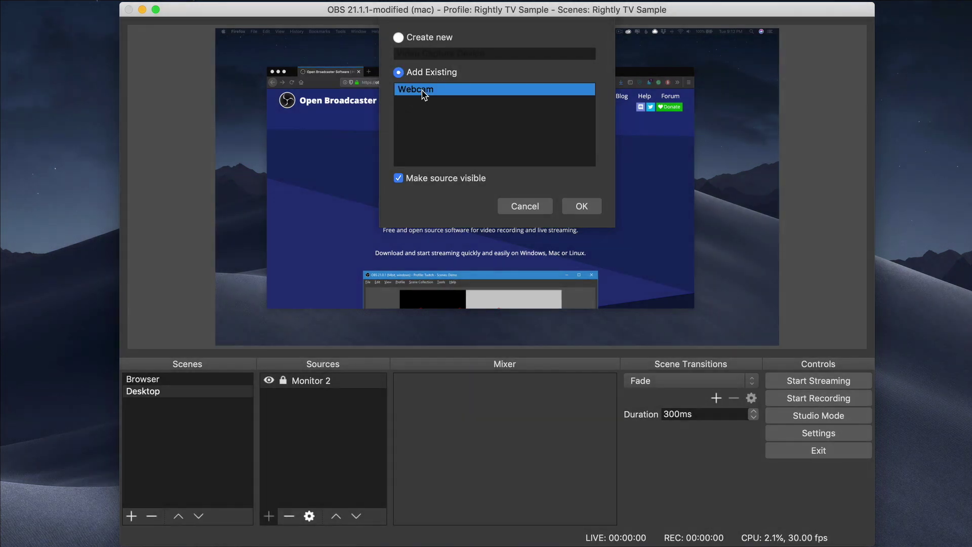
click(587, 209)
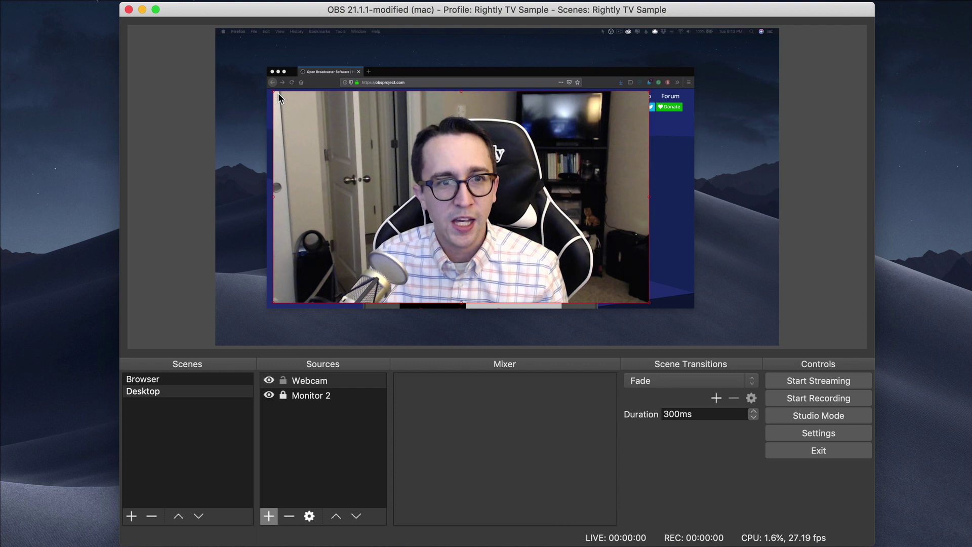
- Shrink the webcam image in the Desktop scene and place it at the canvas's left edge near the bottom
drag(299, 96, 544, 263)
drag(605, 272, 275, 290)
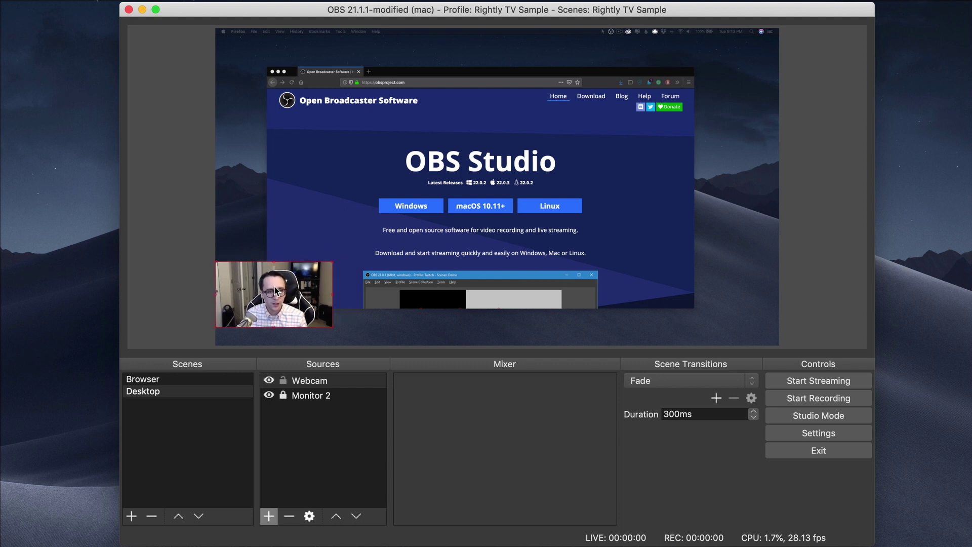
drag(332, 262, 329, 263)
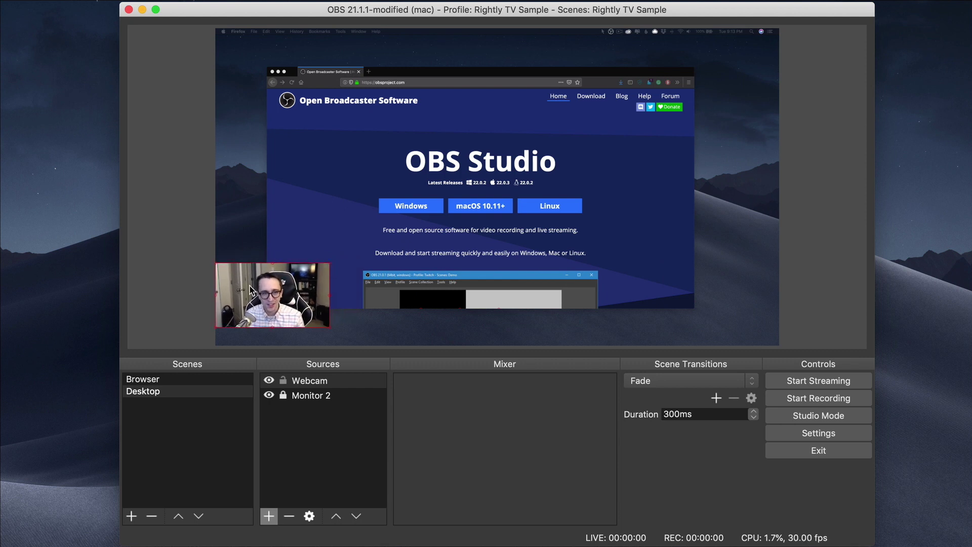
- Compare the webcam placement with the Browser scene, then move the Desktop scene's webcam to the canvas's lower-right area and make it slightly smaller
click(191, 380)
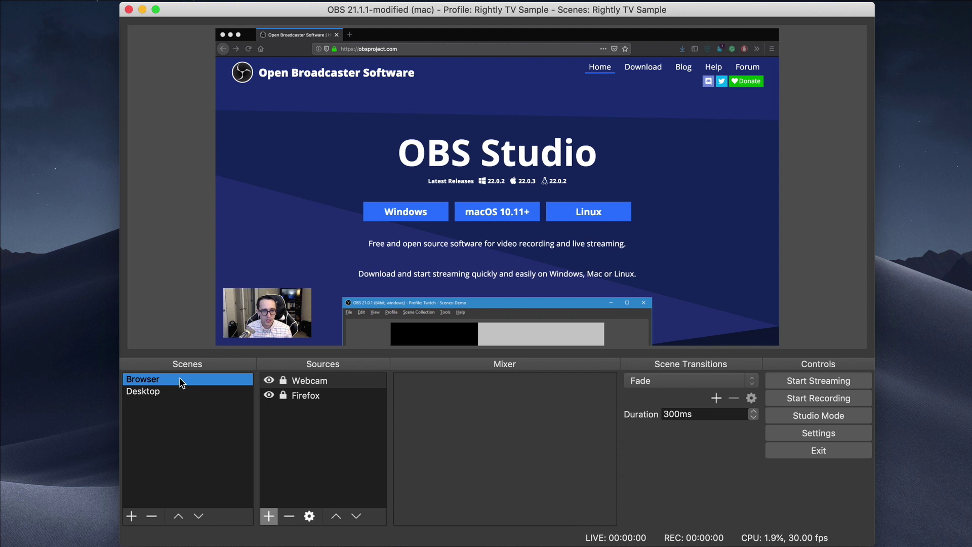
click(179, 395)
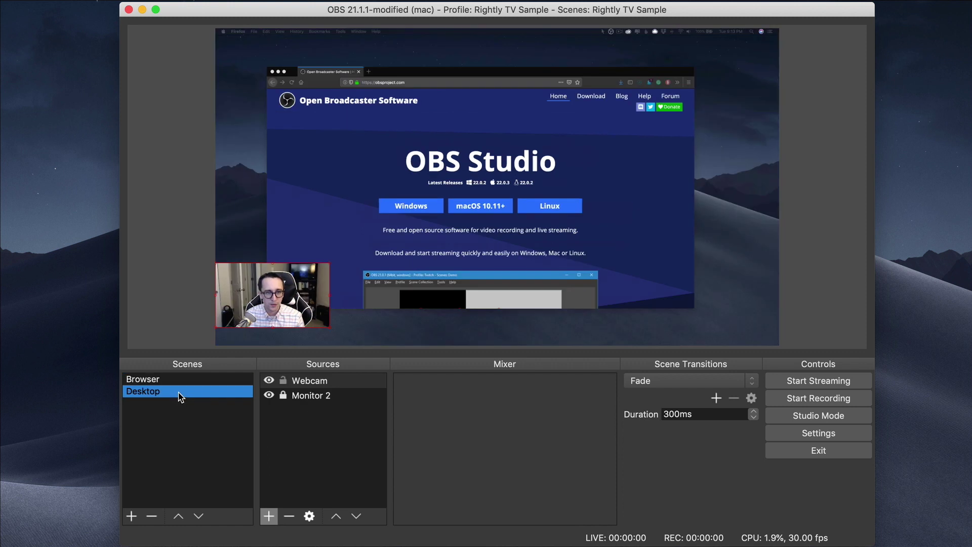
drag(304, 290, 750, 292)
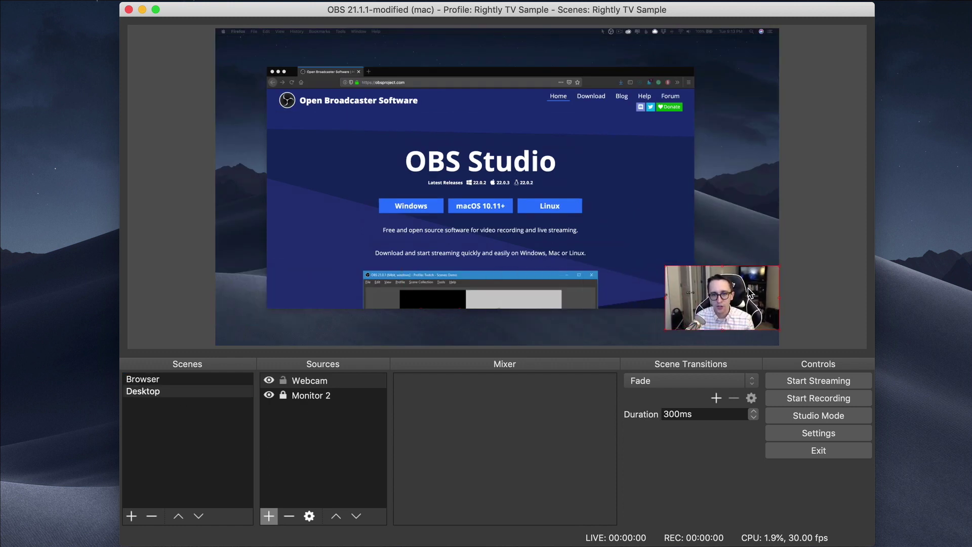
drag(665, 266, 690, 280)
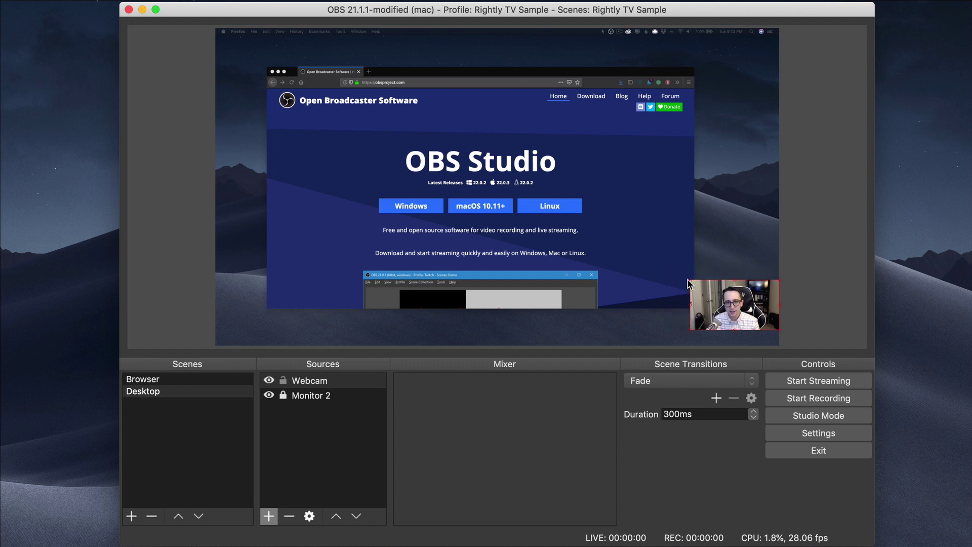
drag(688, 280, 676, 273)
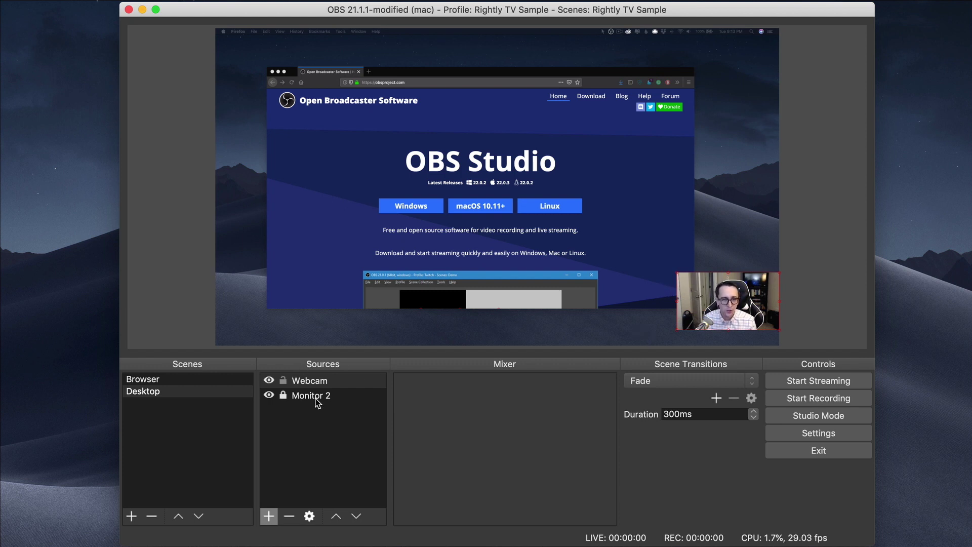
- Add a Crop/Pad effect filter to the Desktop scene's Webcam source, keeping the default filter name
right_click(333, 385)
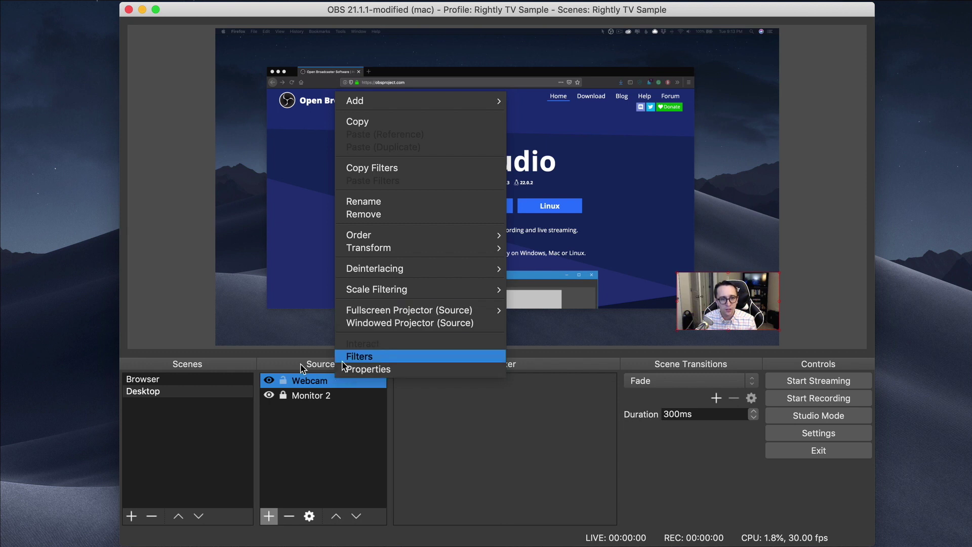
click(390, 356)
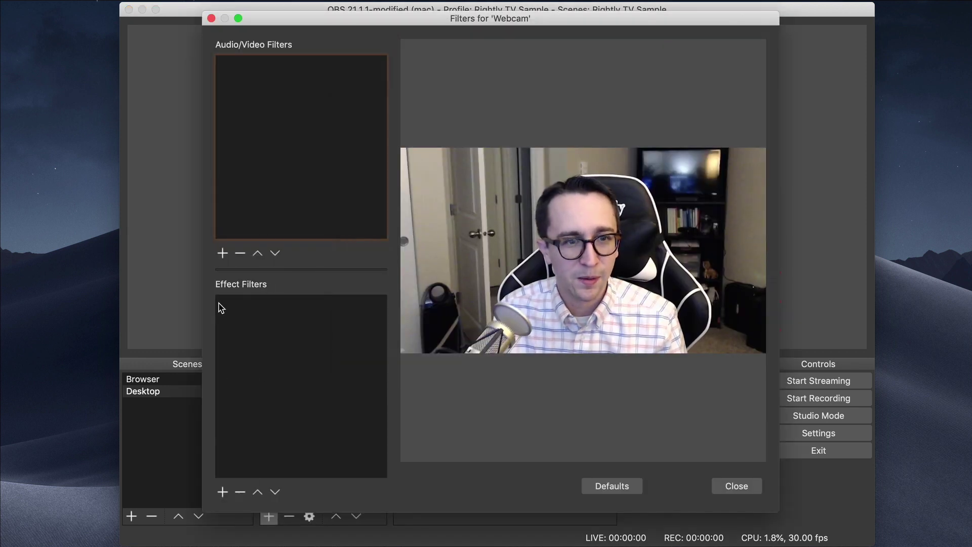
click(222, 492)
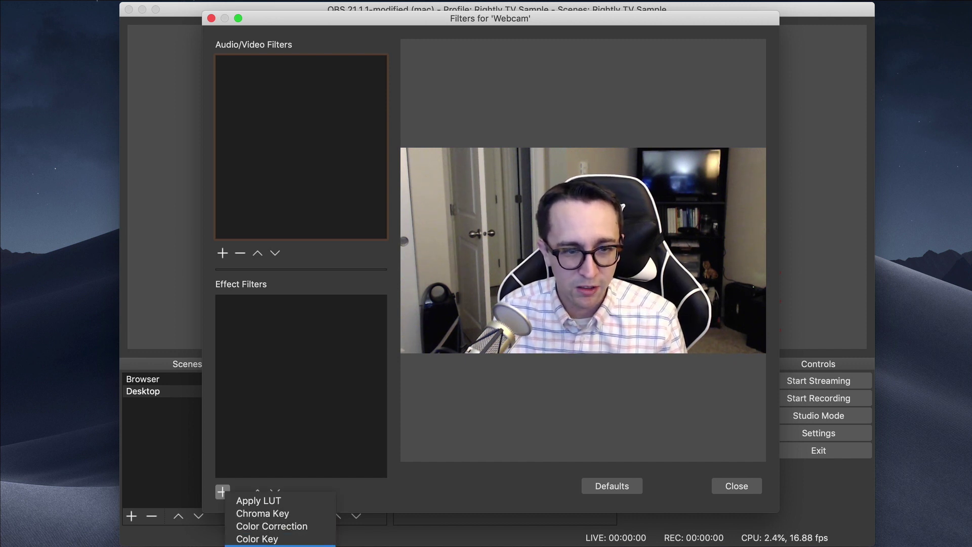
click(280, 545)
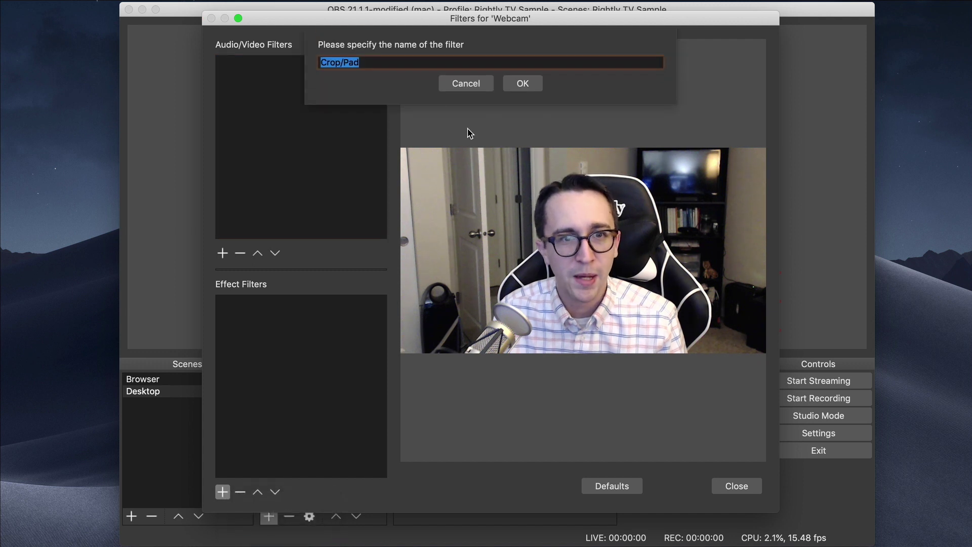
click(520, 83)
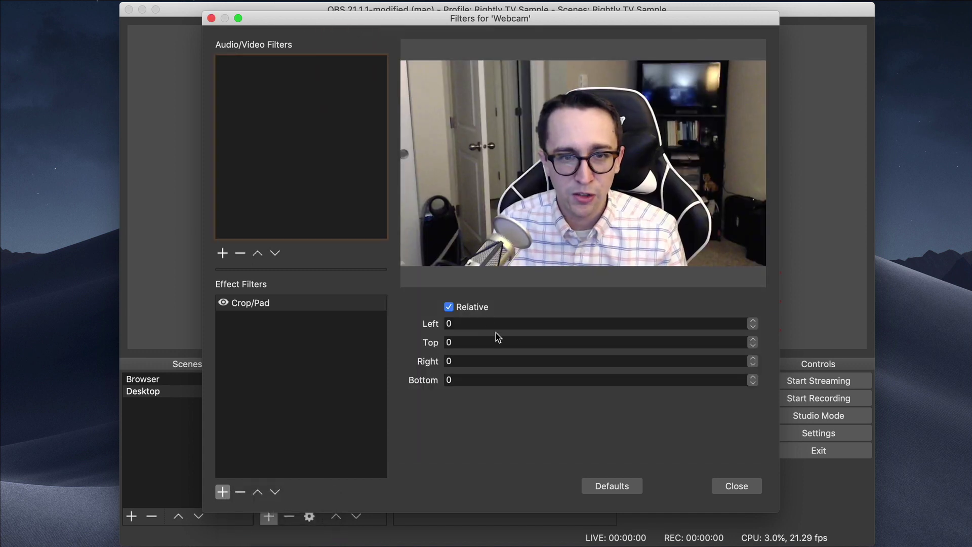
- Crop the webcam's left edge, trying 50 and settling on 300, and close its filter settings
click(496, 326)
text(50)
key(Tab)
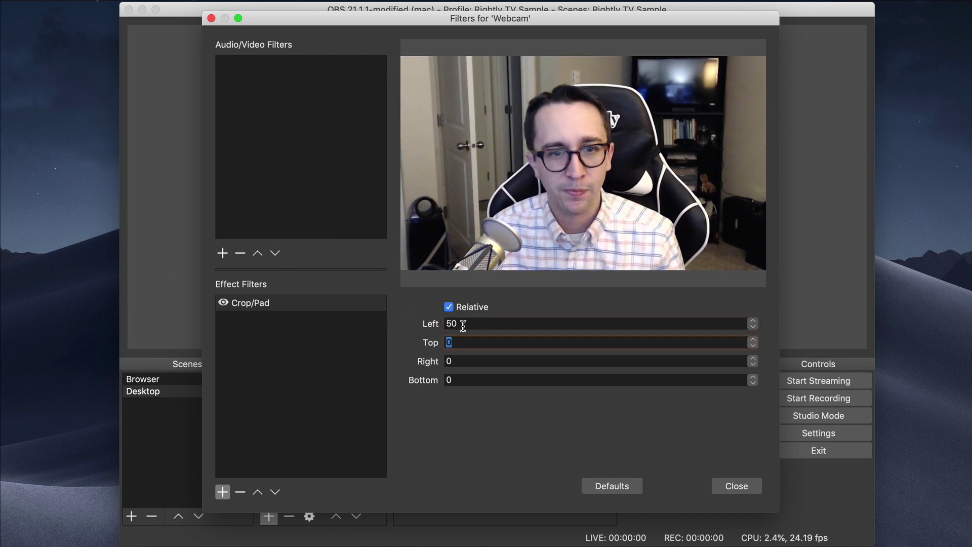
key(shift+Tab)
text(300)
key(Tab)
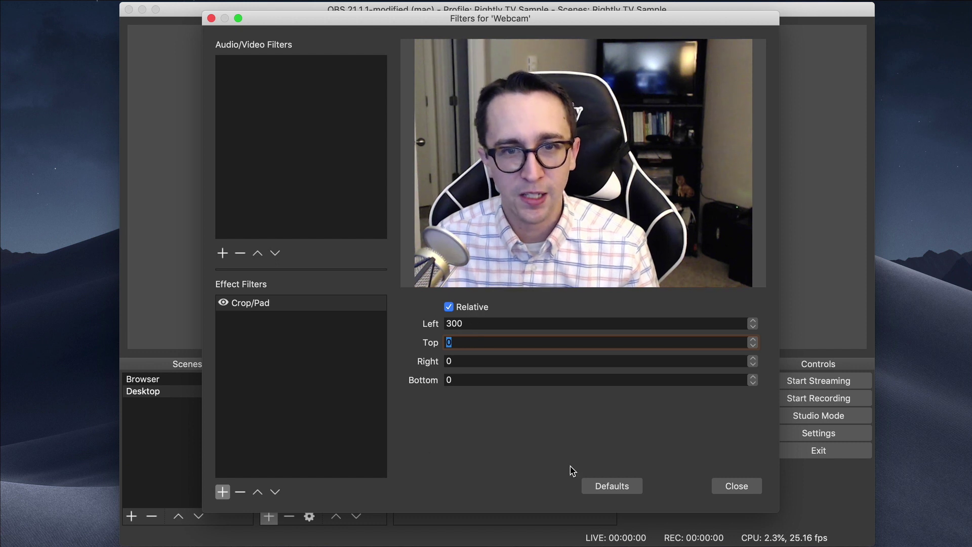
click(737, 486)
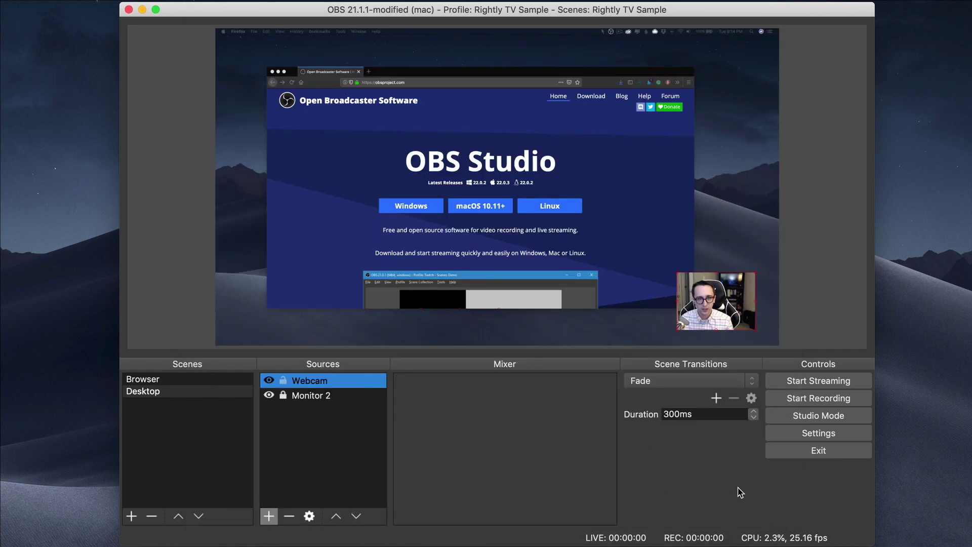
- Remove the Crop/Pad filter from the Webcam source and close its filter settings
double_click(339, 383)
click(711, 444)
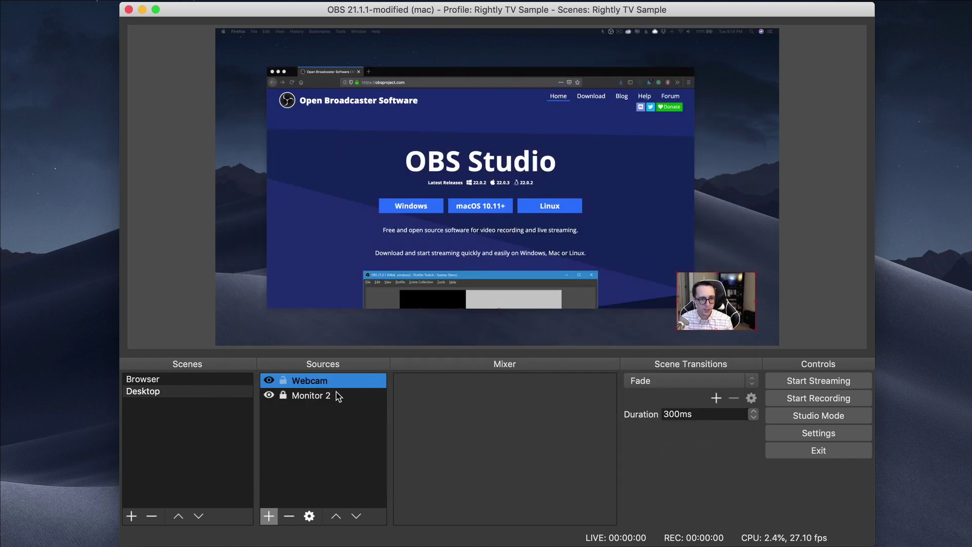
right_click(330, 382)
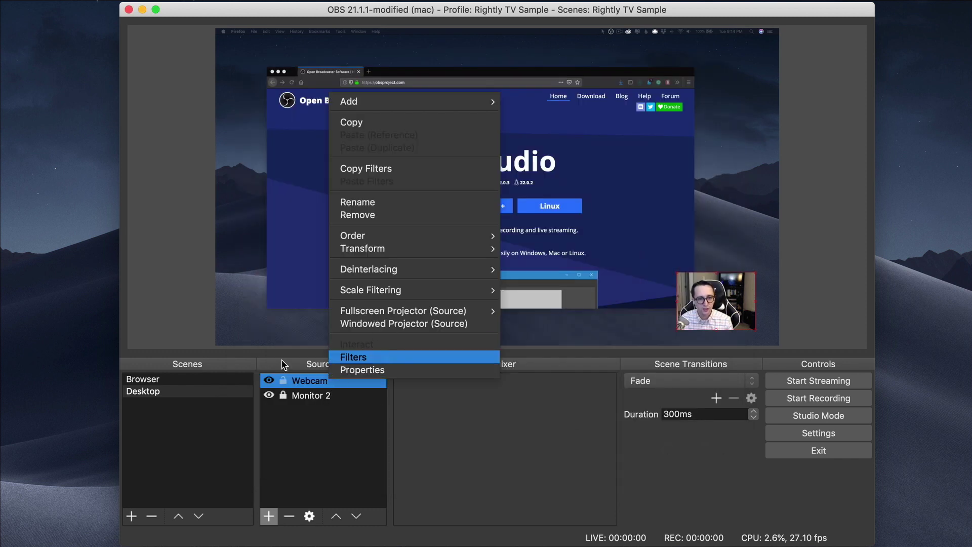
click(353, 357)
click(254, 305)
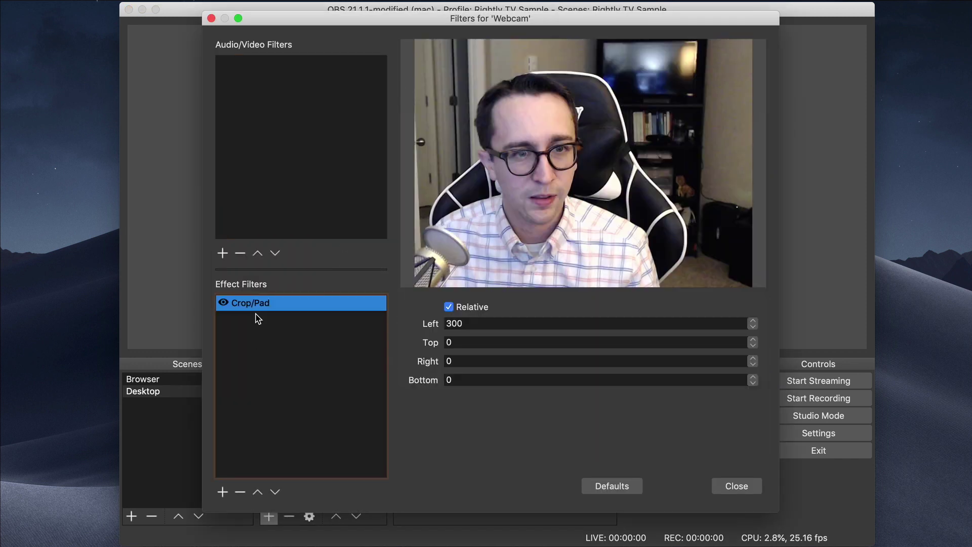
click(242, 491)
click(581, 279)
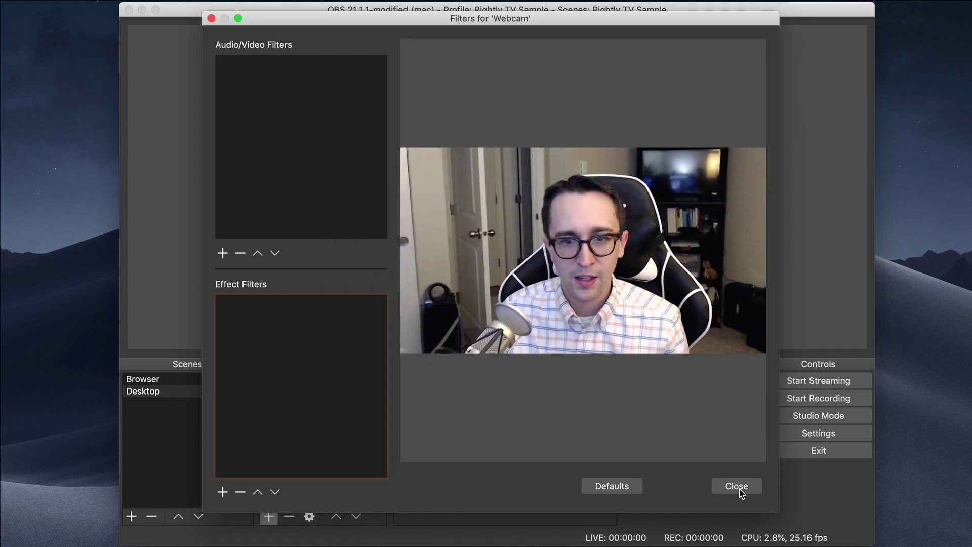
click(735, 485)
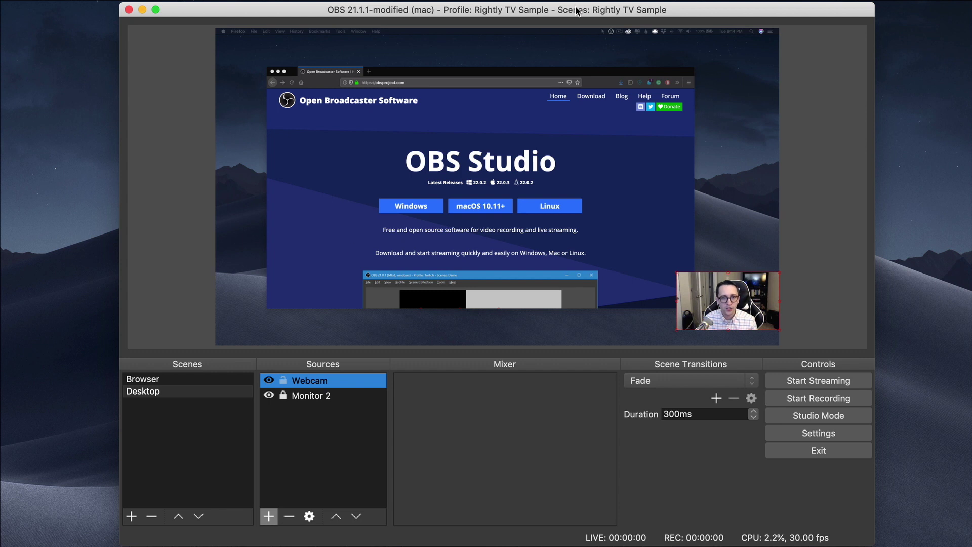
- Show the Browser scene in the recording while scrolling through the OBS homepage in Firefox and opening and closing a new tab
click(172, 381)
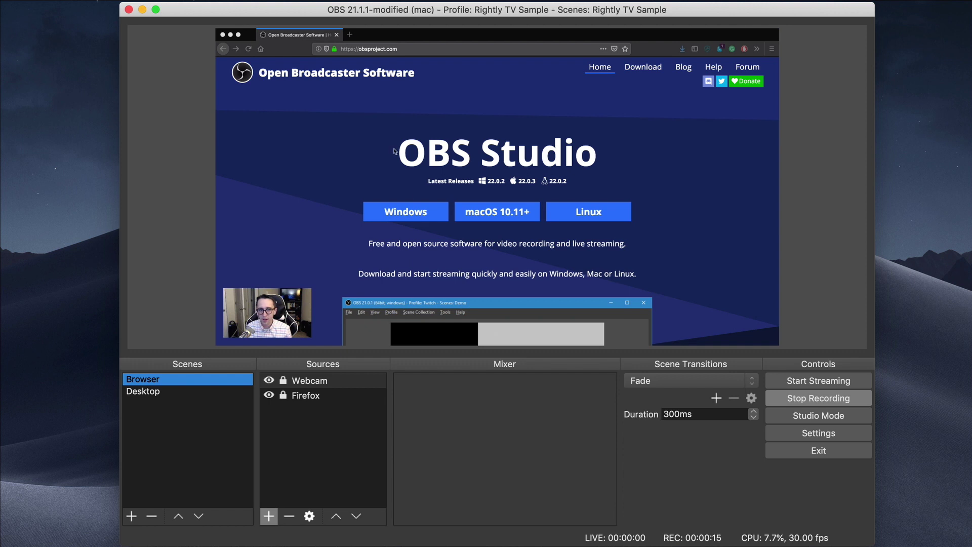
key(super+Tab)
drag(631, 155, 306, 148)
click(280, 149)
scroll(352, 140, down, 15)
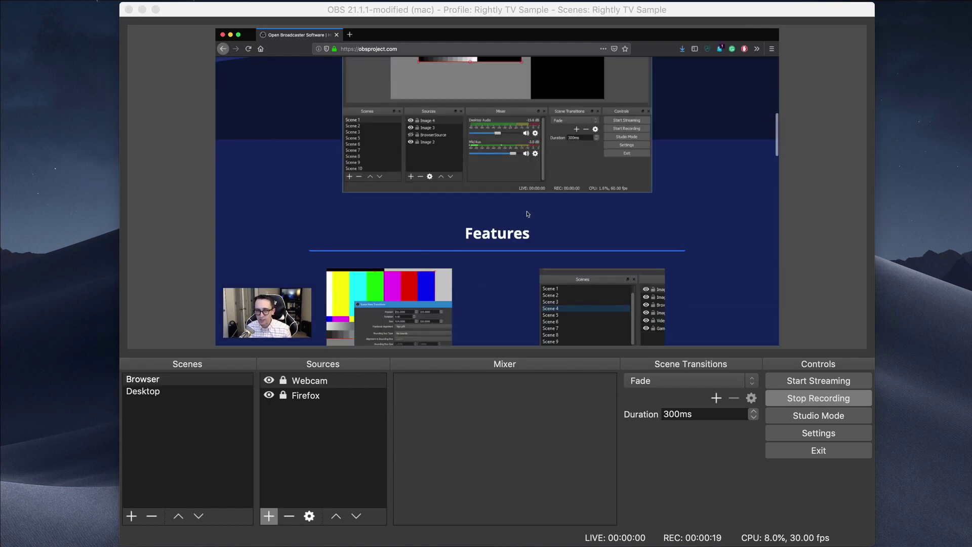
scroll(527, 214, down, 15)
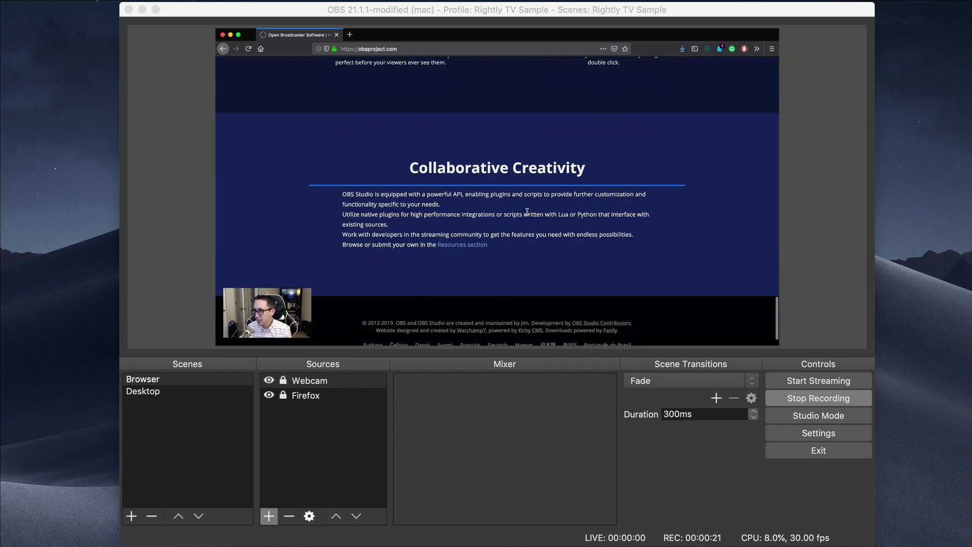
scroll(528, 213, up, 8)
scroll(528, 214, up, 15)
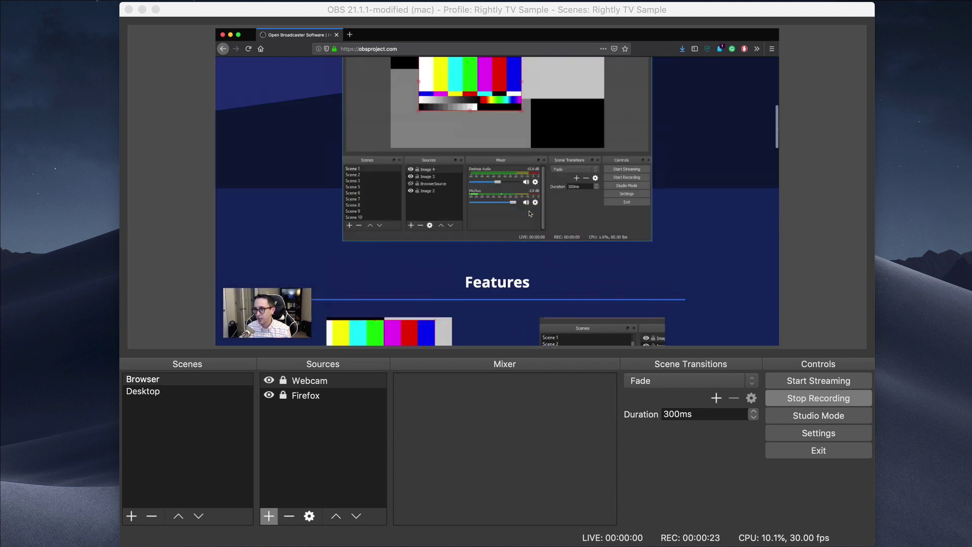
click(350, 35)
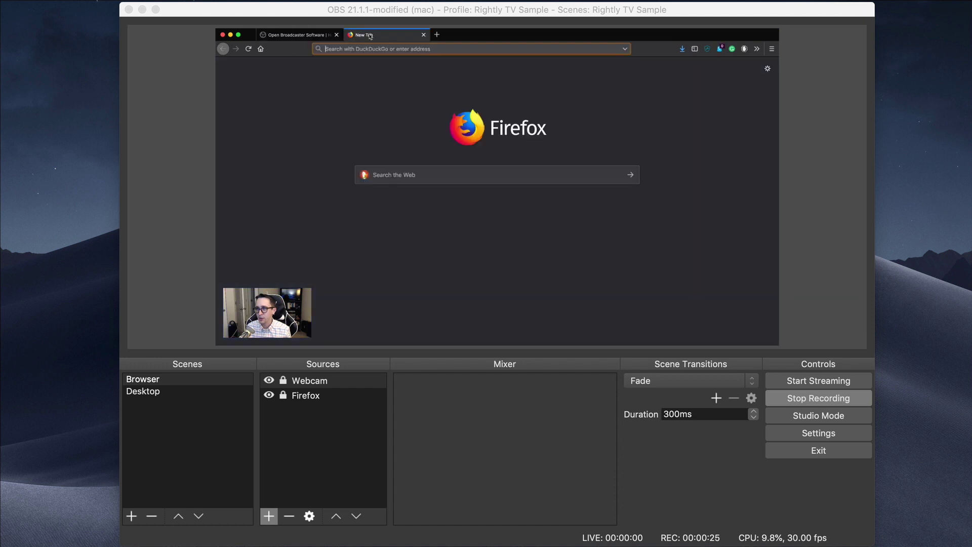
click(424, 35)
- Switch the recording to the Desktop scene and move the Firefox window down to uncover the desktop
click(191, 393)
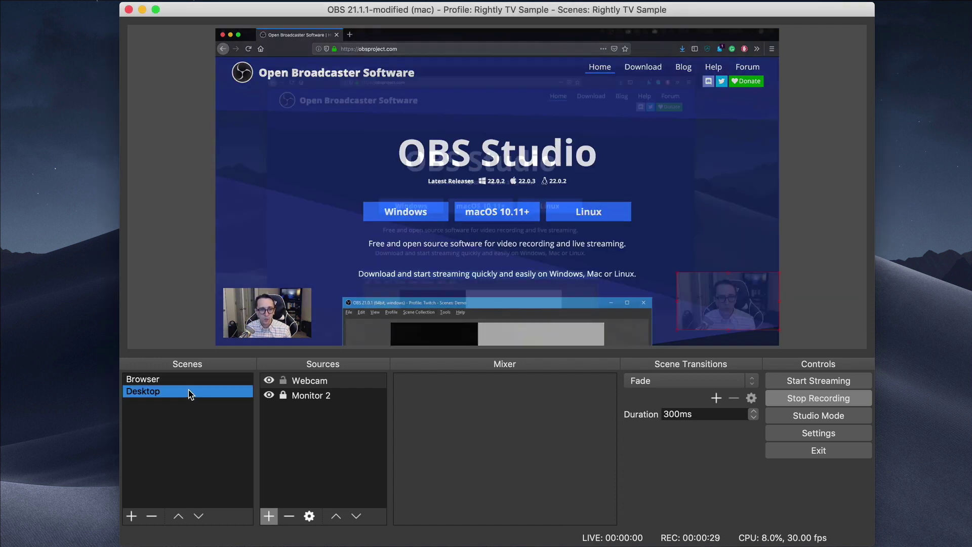
drag(448, 71, 525, 344)
click(554, 201)
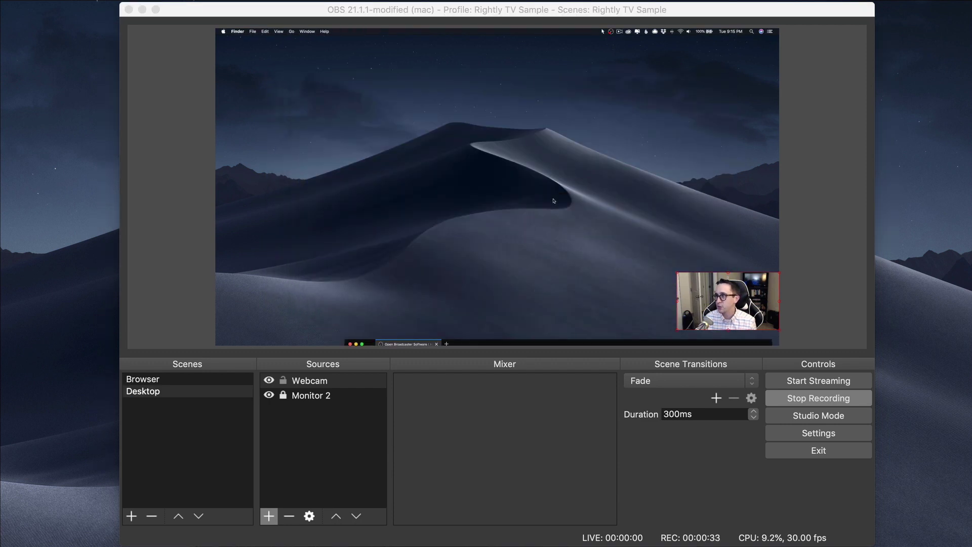
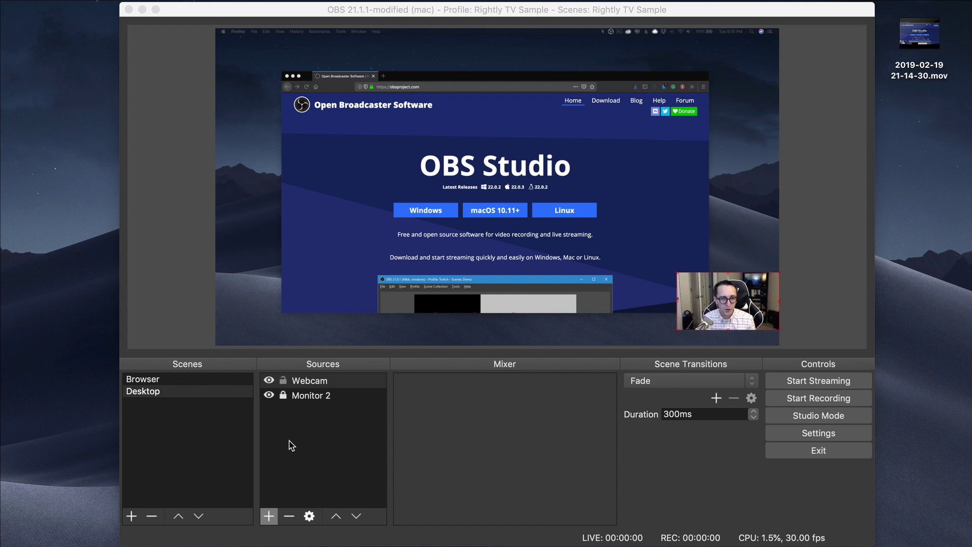
- Add an Audio Input Capture source named PR40 to the Desktop scene, using the iMic USB audio system device
click(269, 516)
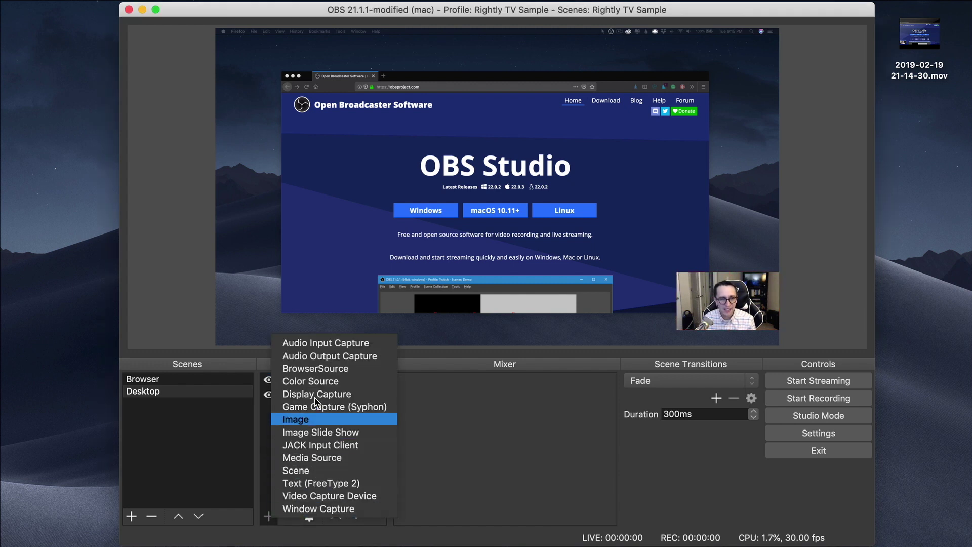
click(319, 343)
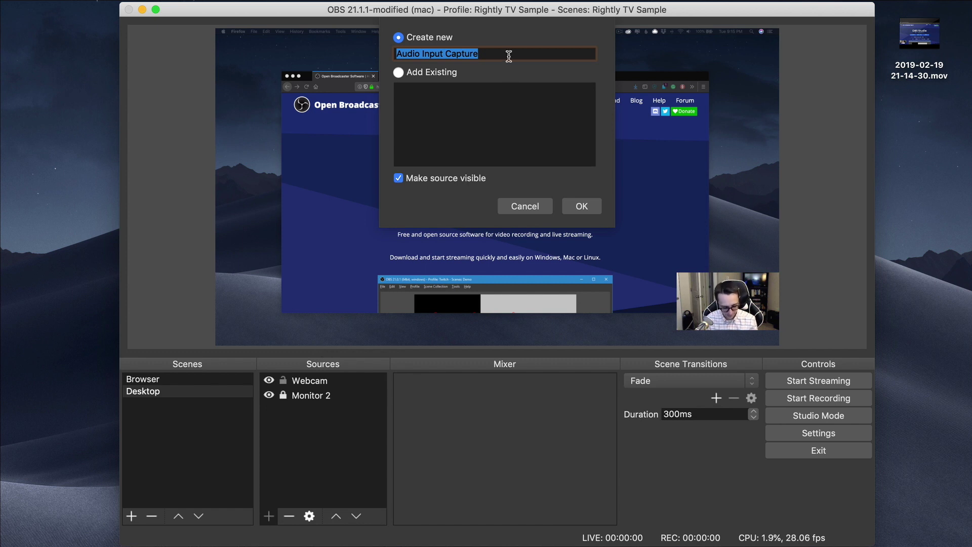
text(PR40)
key(Return)
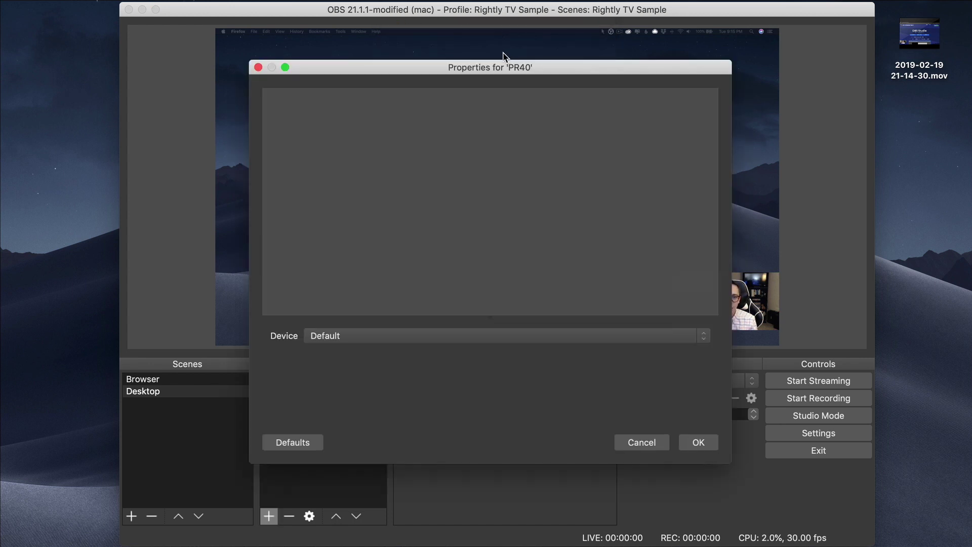
click(432, 337)
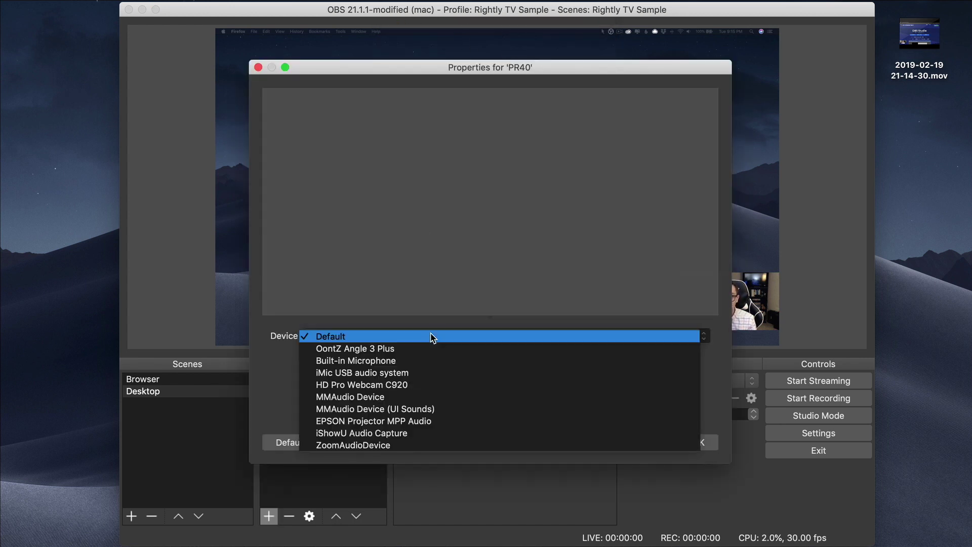
click(375, 374)
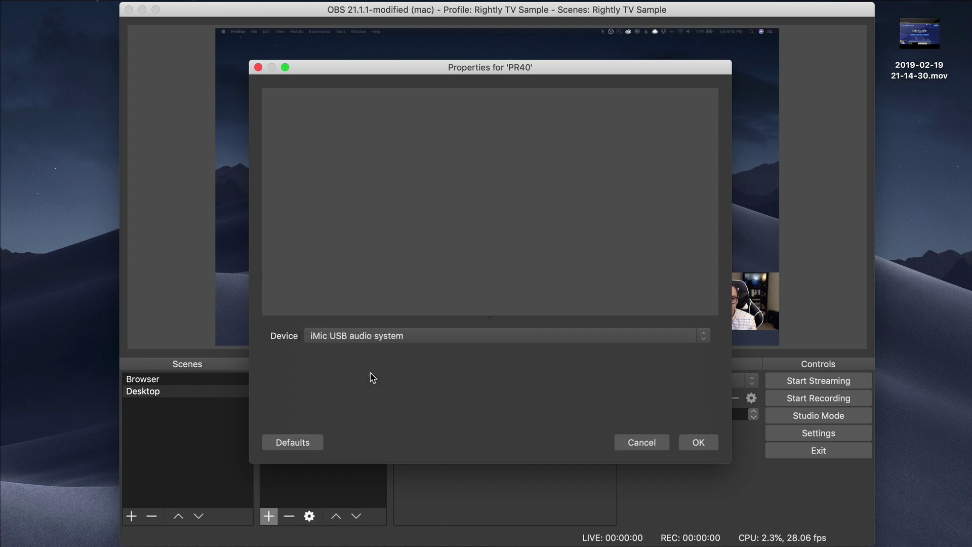
click(698, 443)
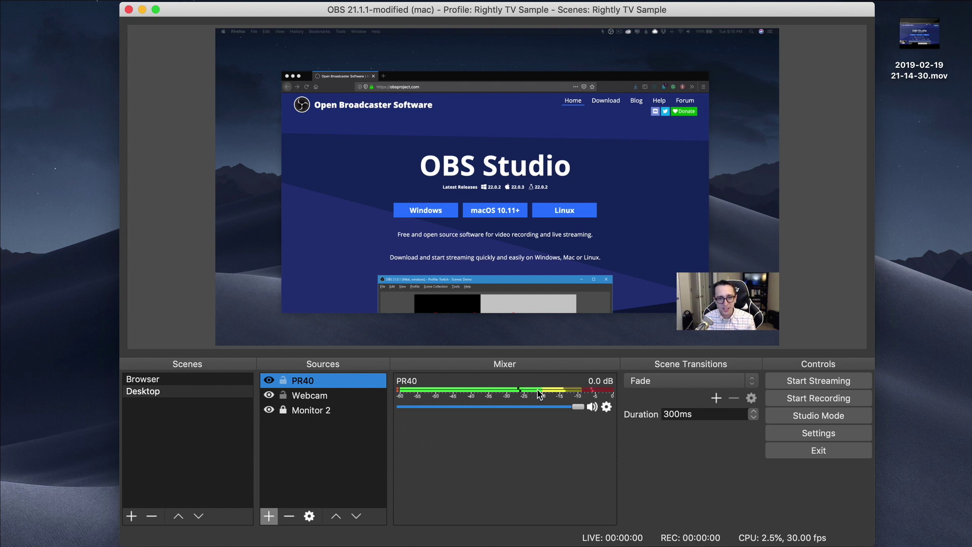
- Test muting and unmuting PR40 in the mixer, and lock the PR40 and Webcam sources in the Desktop scene
click(592, 407)
click(591, 406)
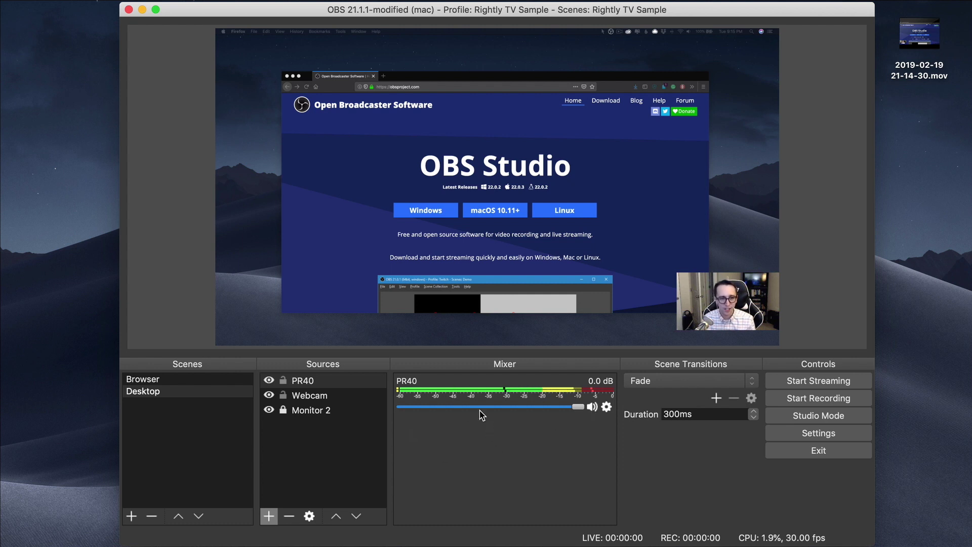
click(312, 383)
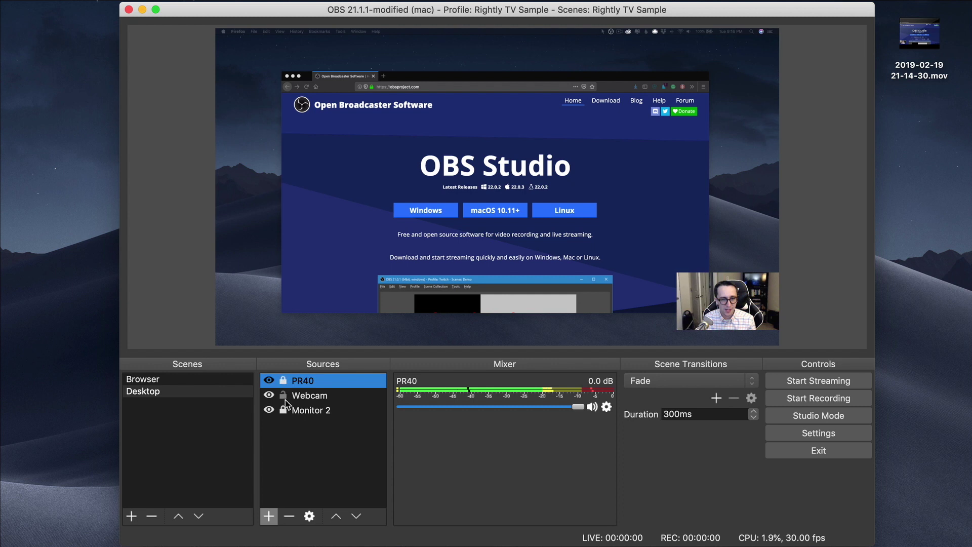
click(321, 475)
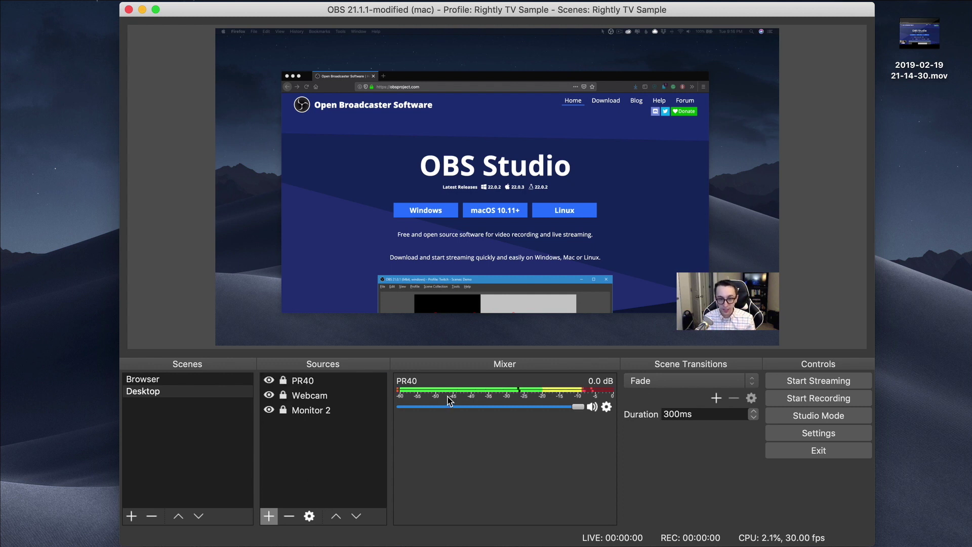
- Add the existing PR40 audio input capture source to the Browser scene
click(167, 382)
click(269, 516)
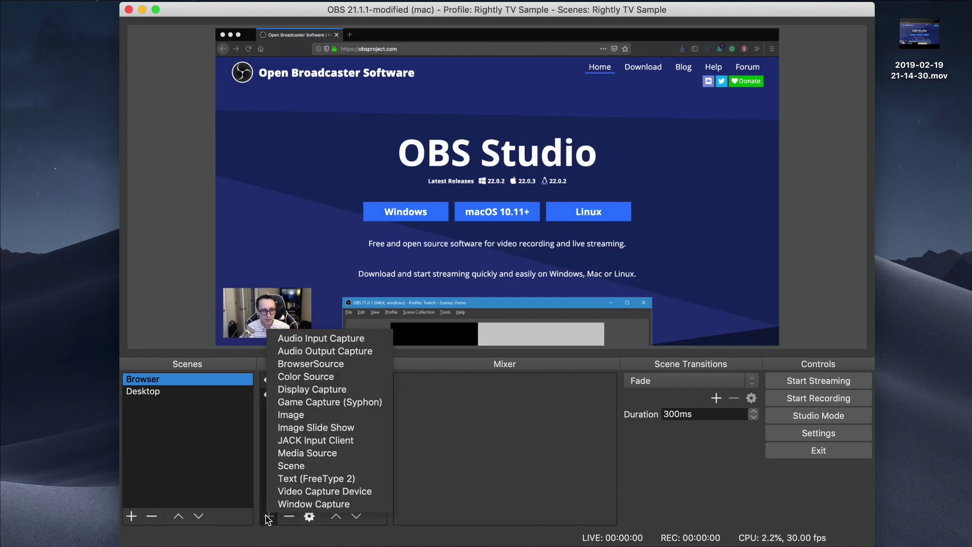
click(341, 338)
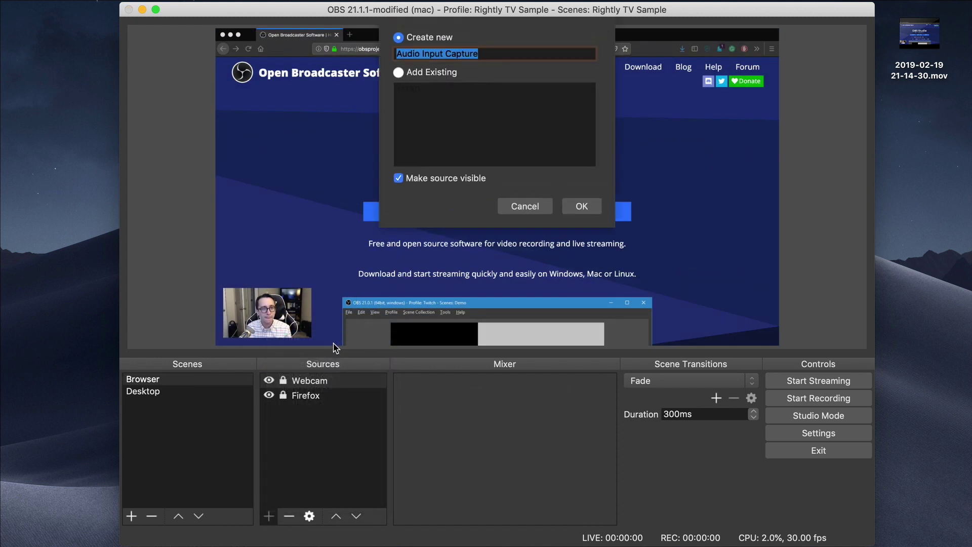
click(449, 71)
click(407, 91)
click(594, 210)
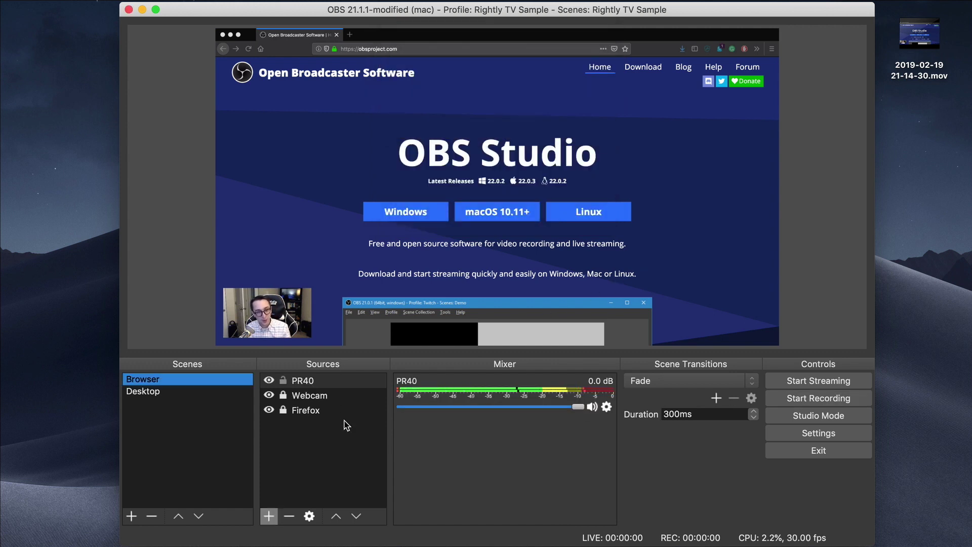
- Lock the PR40 source in the Browser scene and try lowering its volume in the mixer
click(284, 383)
click(174, 381)
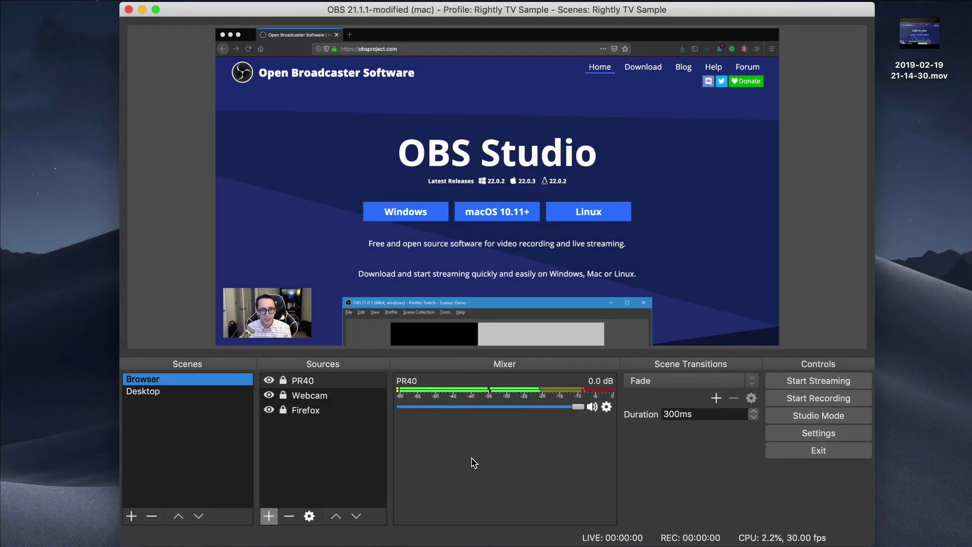
drag(578, 407, 538, 411)
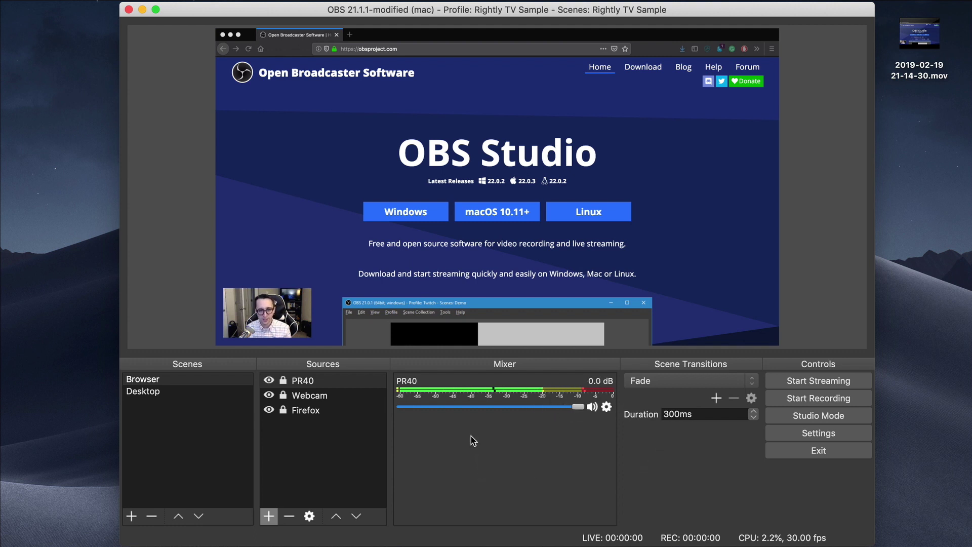
- Start recording the Browser scene and scroll through the OBS website in Firefox and back up
click(845, 400)
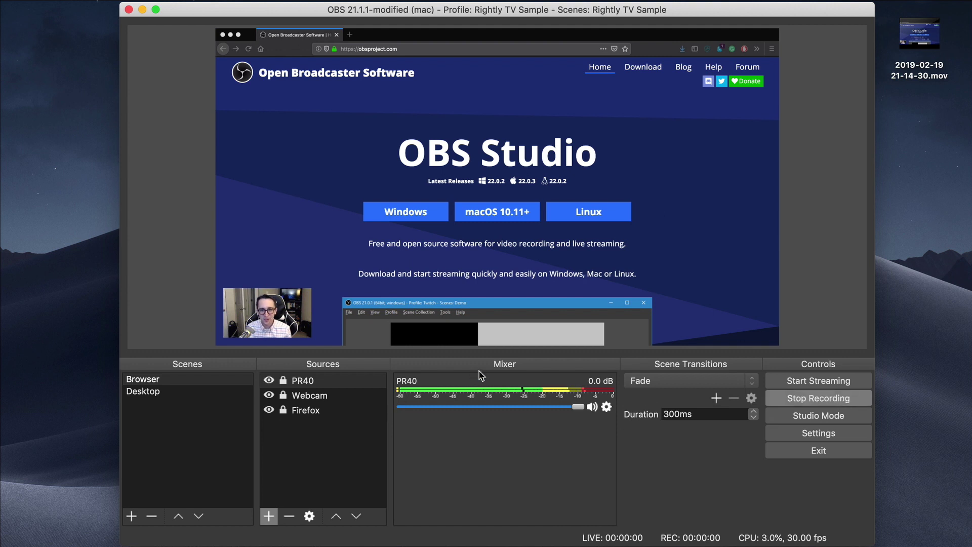
click(312, 231)
scroll(564, 260, down, 15)
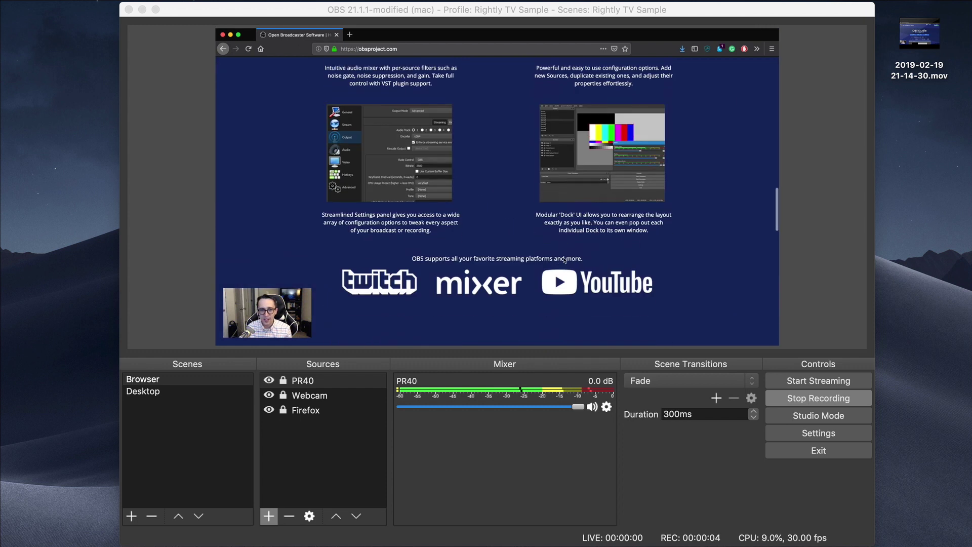
scroll(565, 260, up, 15)
- Demonstrate browsing in the recording by visiting rightlydesigned.com in a new Firefox tab and closing that tab
click(350, 34)
text(rightlydesigne)
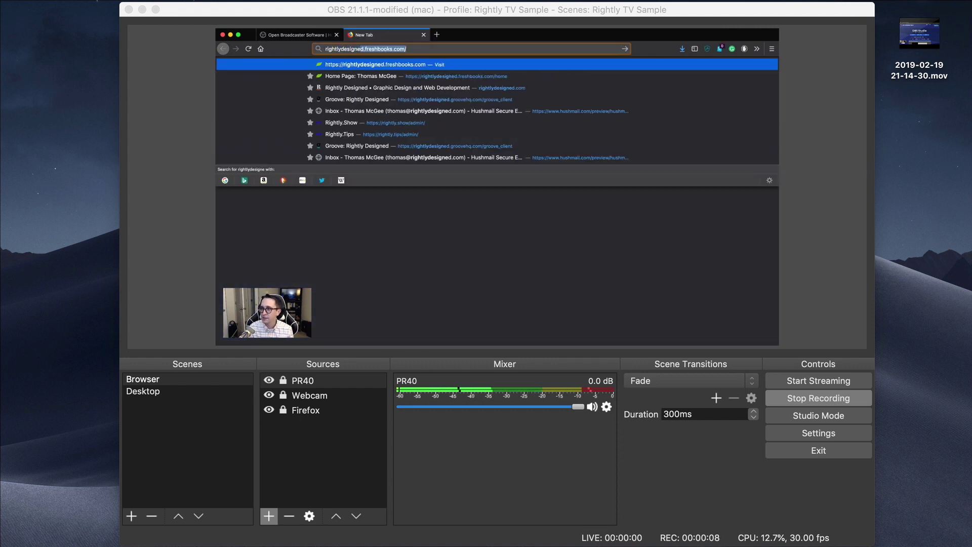
text(d.com)
key(Return)
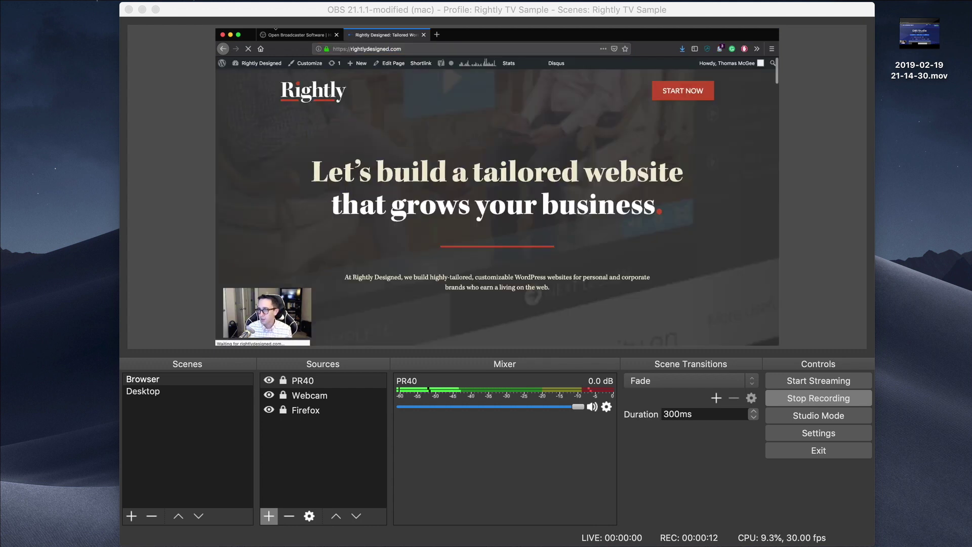
click(424, 35)
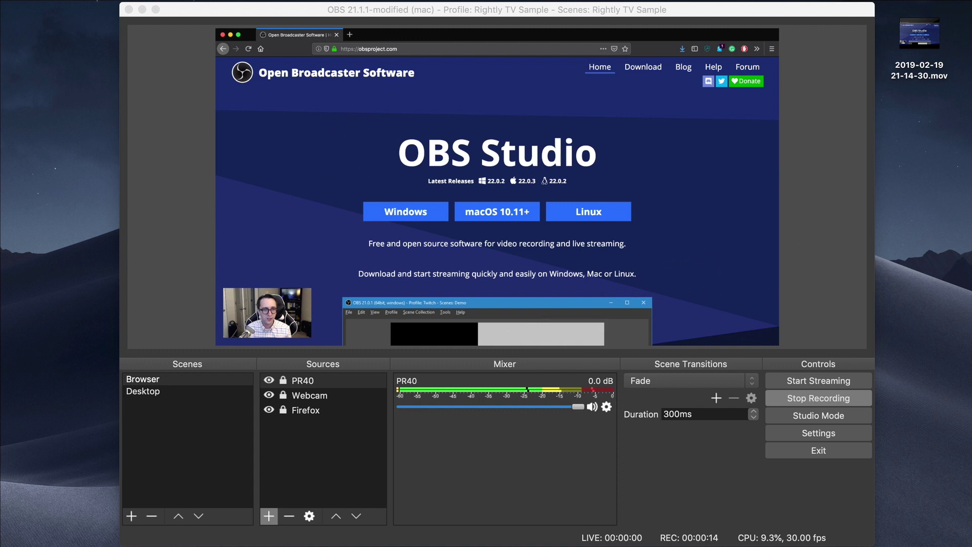
- Switch to the Desktop scene before stopping the recording, and check the newly saved recording file on the Mac desktop
click(196, 395)
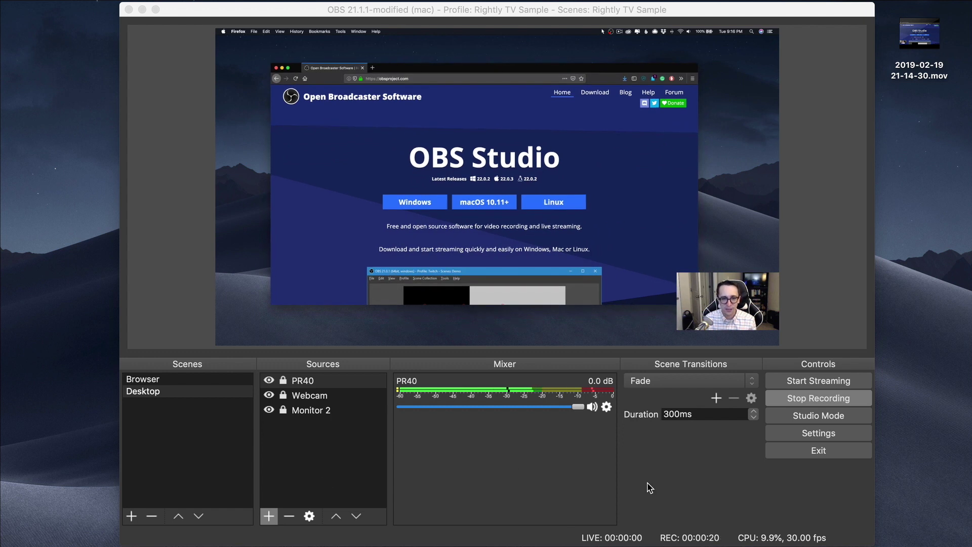
click(729, 486)
click(824, 405)
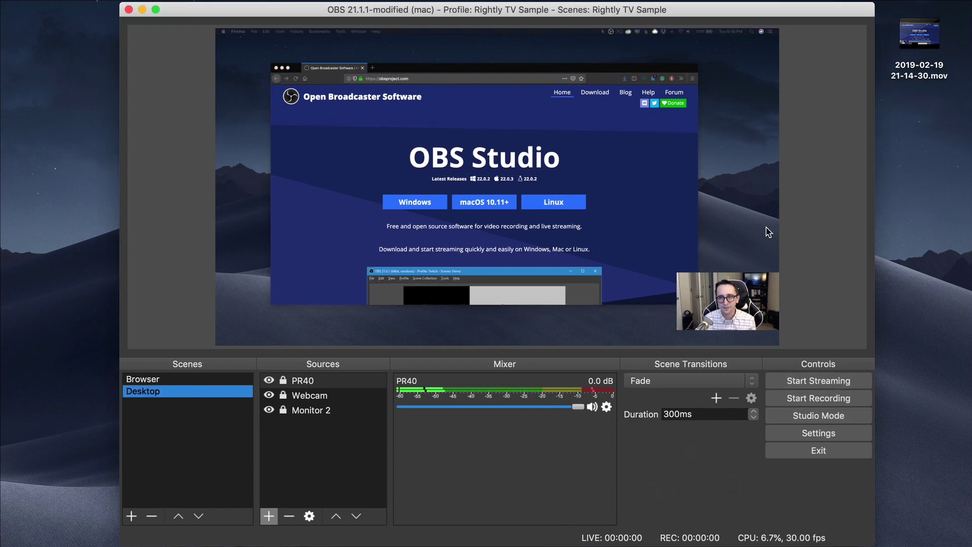
click(929, 159)
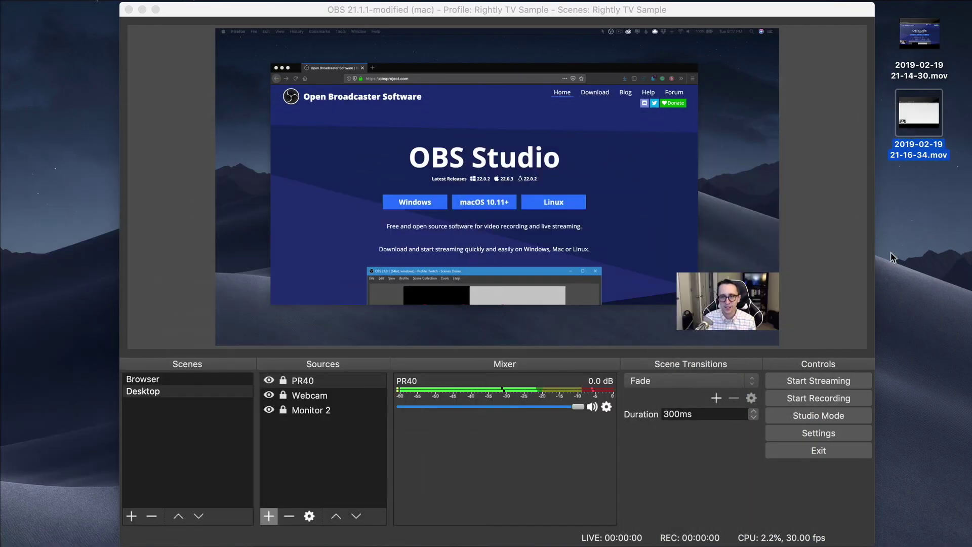
click(909, 244)
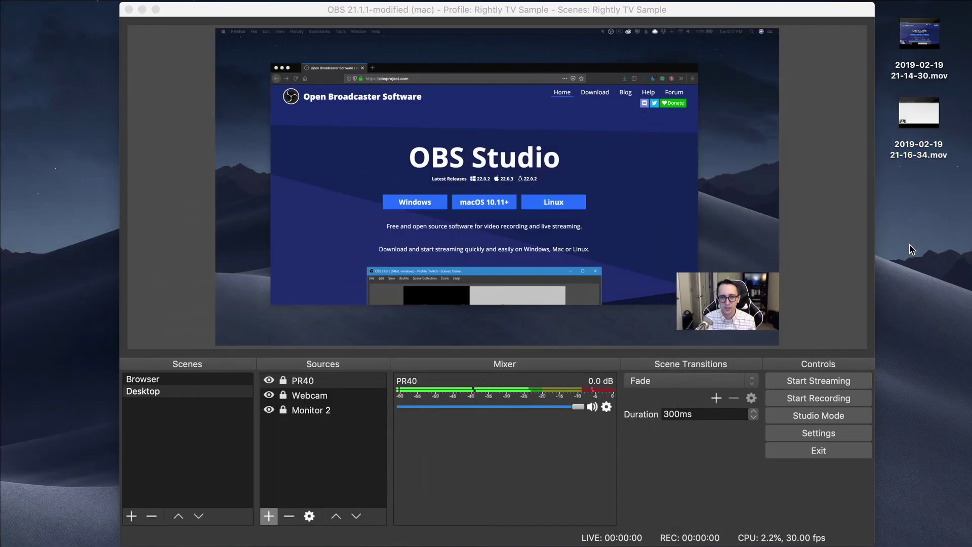
- Switch to the Notable LIVE scene collection and preview its Be Right Back, Browser Demo, Desktop Demo and Starting Soon scenes
click(566, 10)
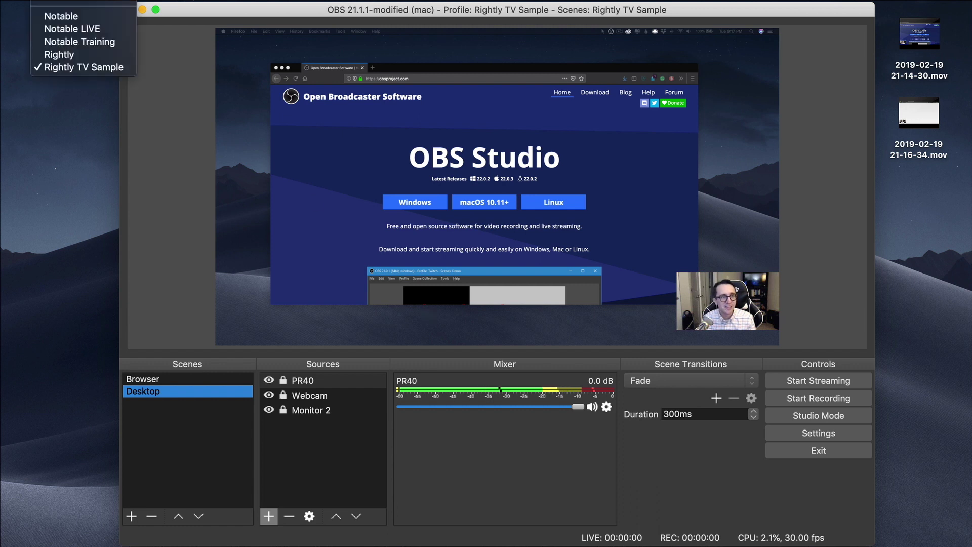
click(96, 31)
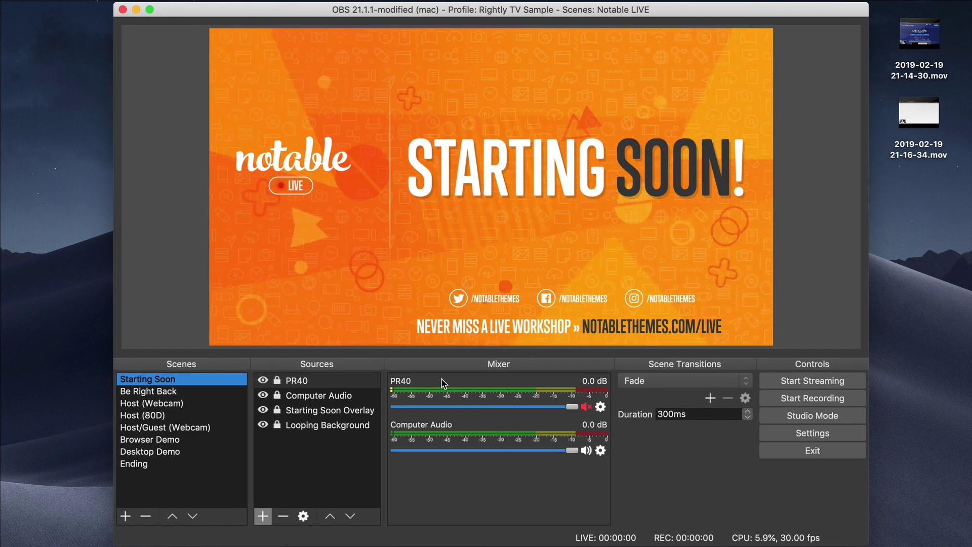
click(166, 392)
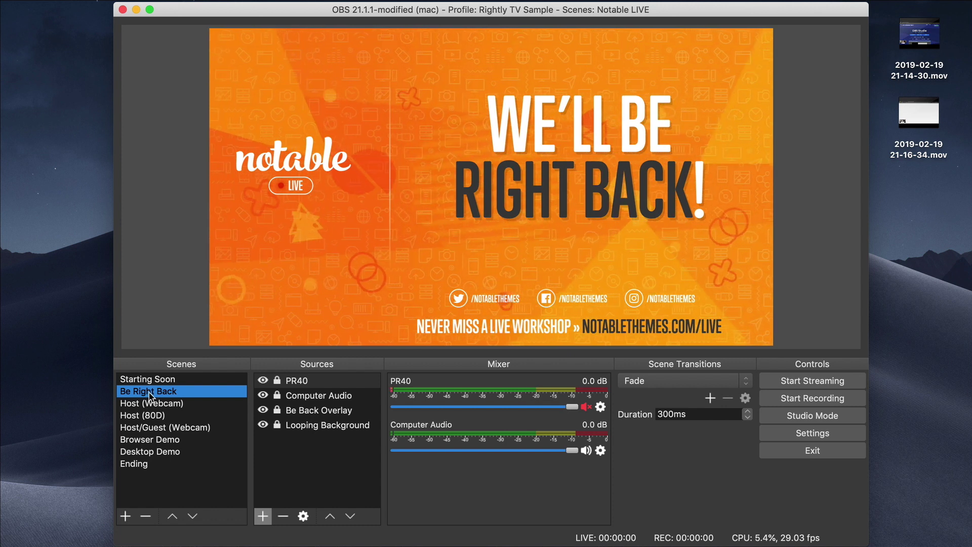
click(169, 437)
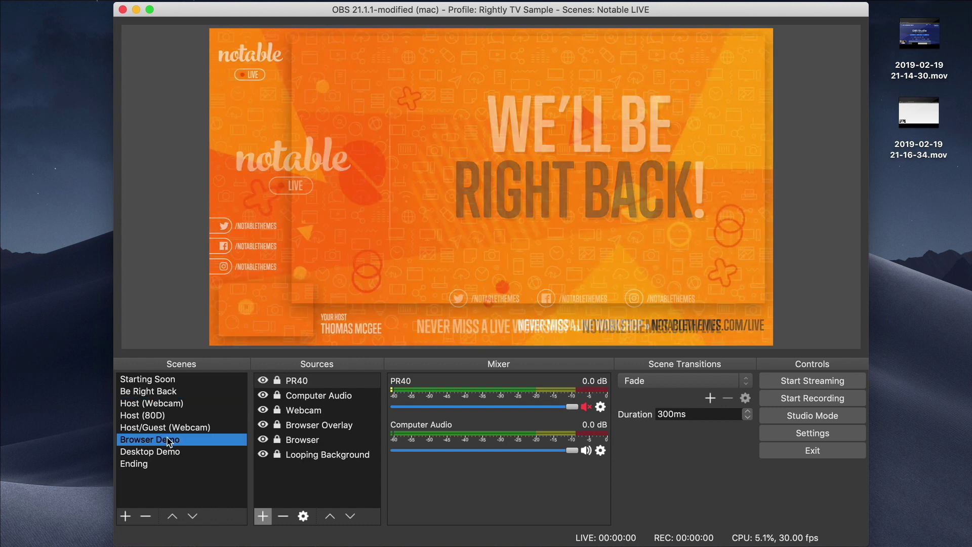
click(170, 455)
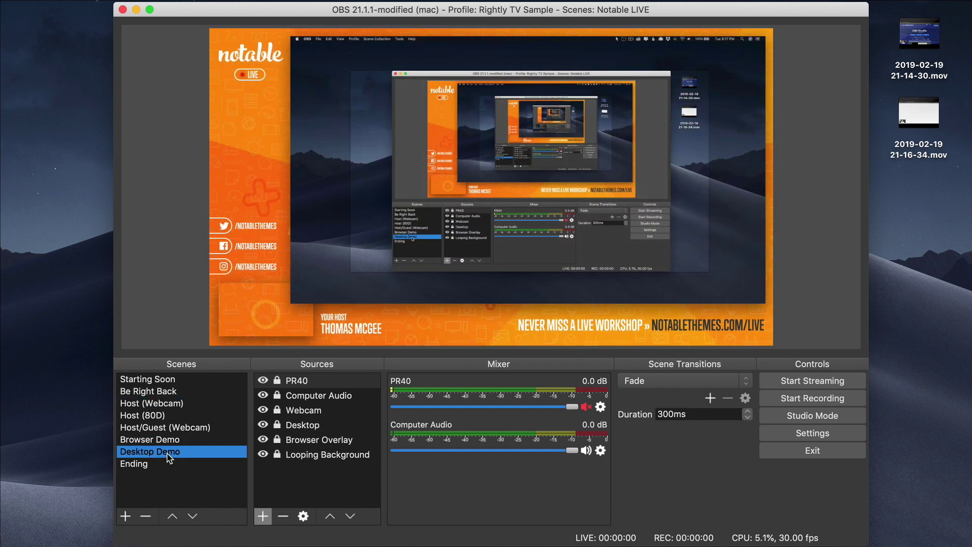
click(163, 381)
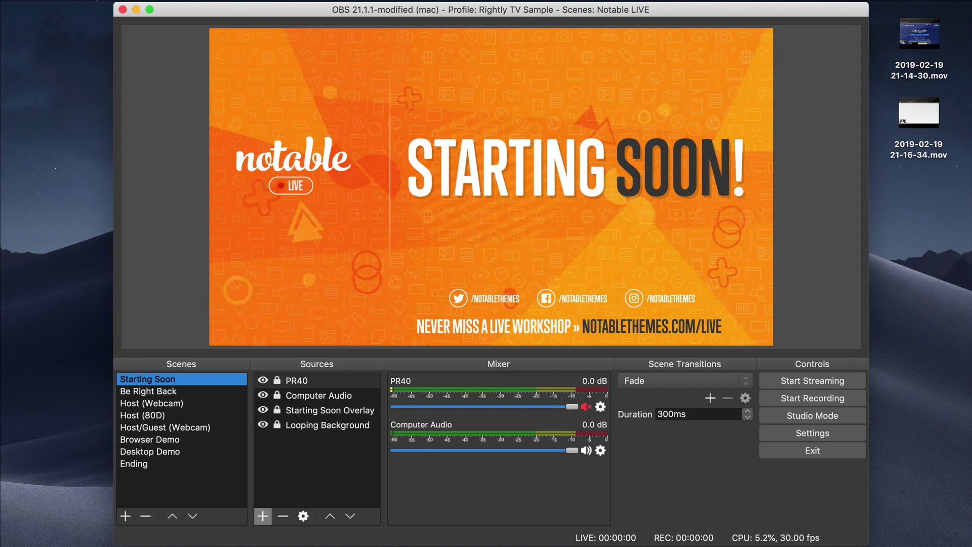
- Switch back to the Rightly TV Sample scene collection and nudge the OBS window slightly
click(90, 3)
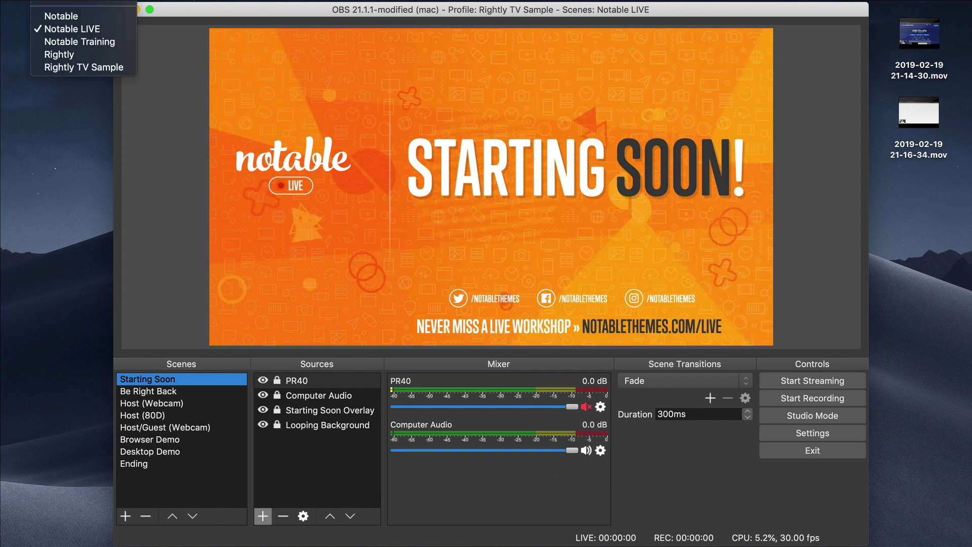
click(81, 67)
drag(627, 8, 626, 9)
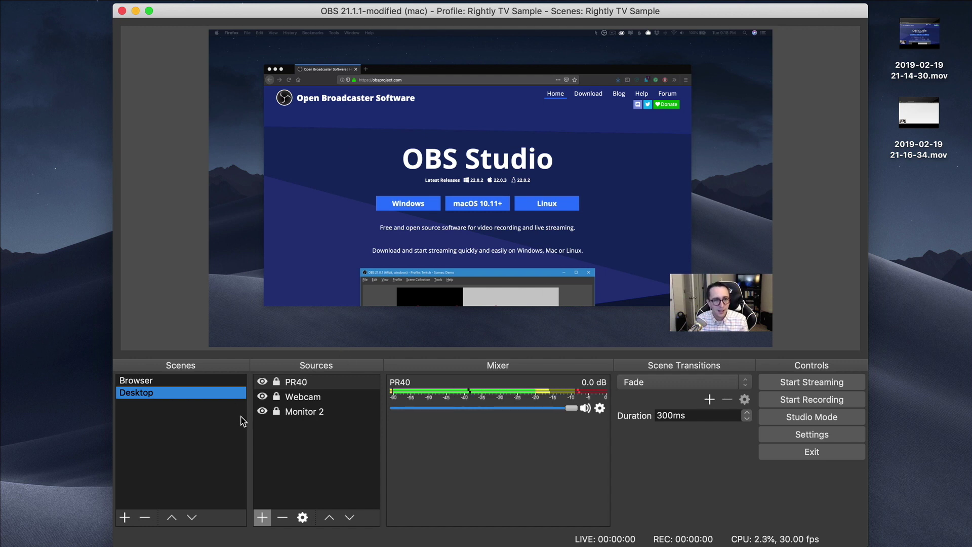
- Hide the Webcam source in the Desktop scene, and toggle the PR40 source's visibility off and on in the Browser scene
click(266, 385)
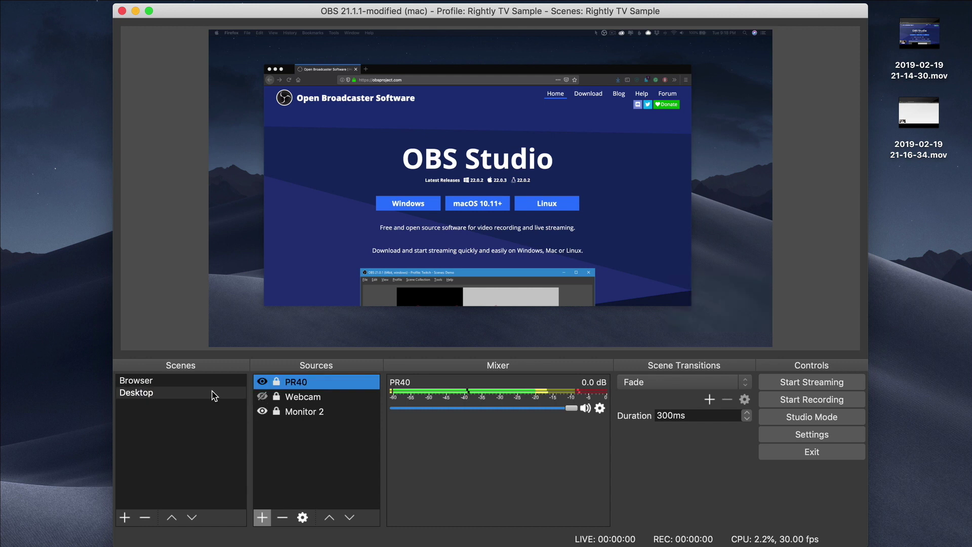
click(172, 381)
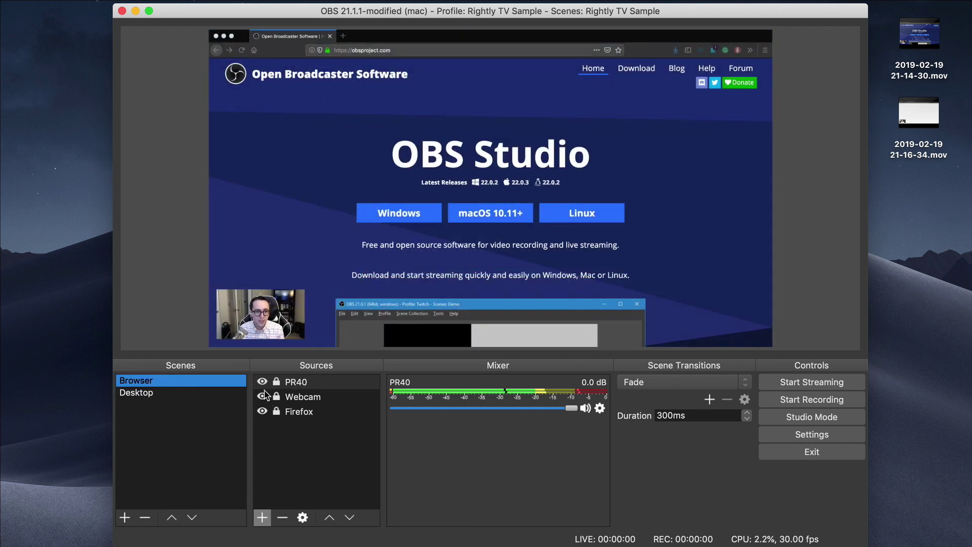
click(258, 385)
click(258, 385)
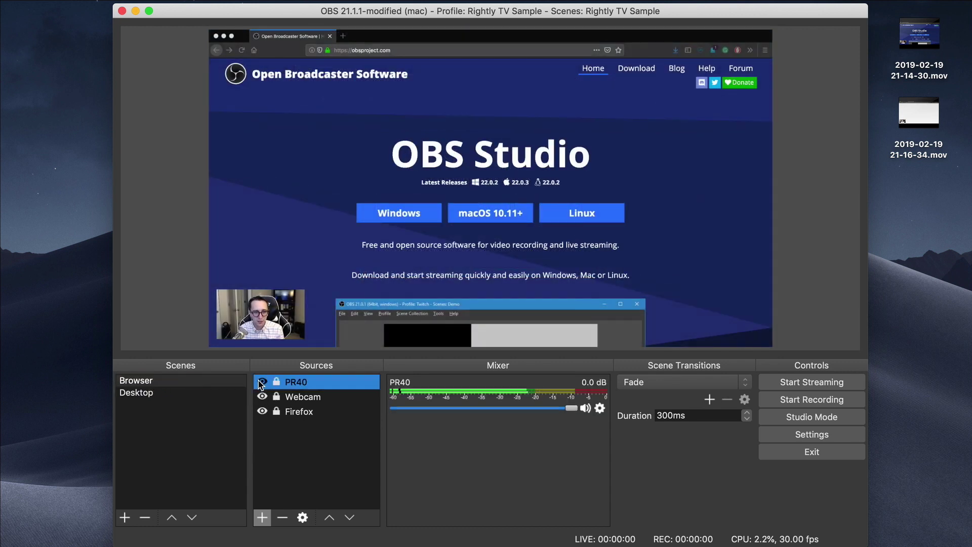